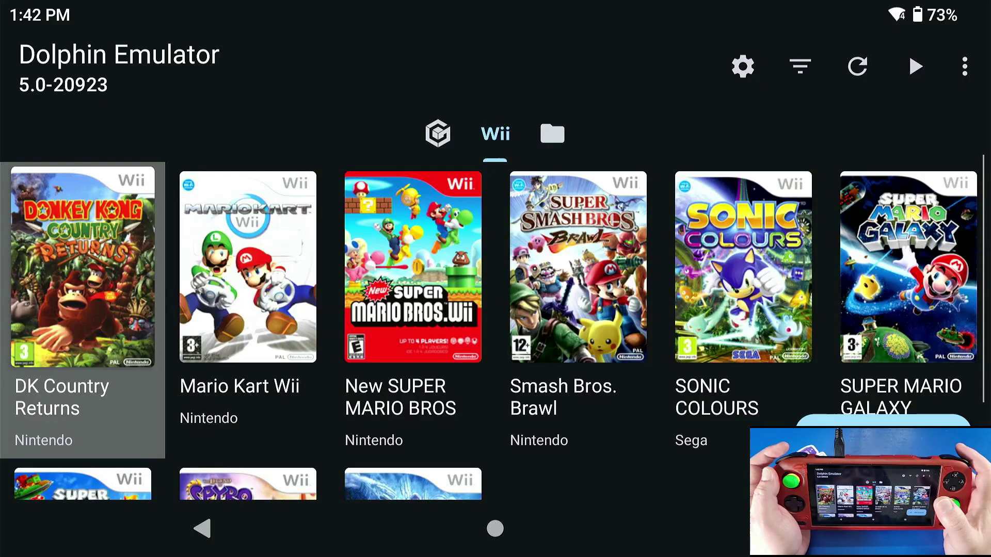
Check the details of Super Mario Galaxy in the Wii game list, including its country, game ID and file format.
scroll(495, 309, down, 2)
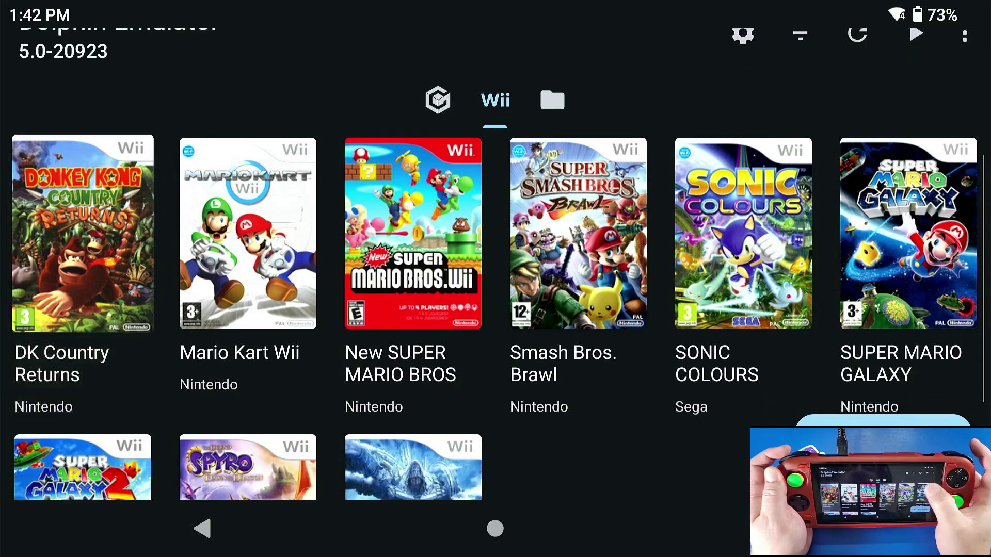
scroll(496, 310, up, 2)
click(908, 267)
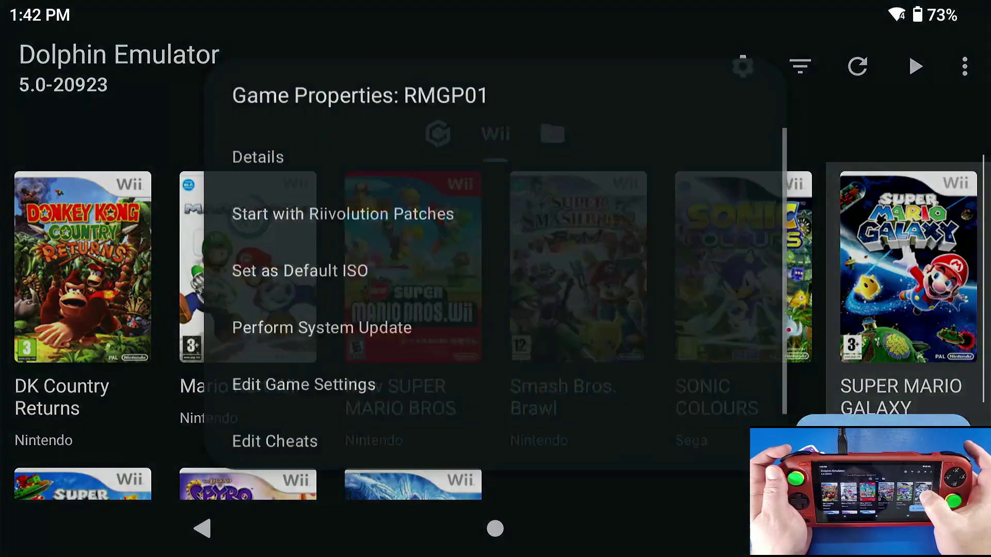
key(Return)
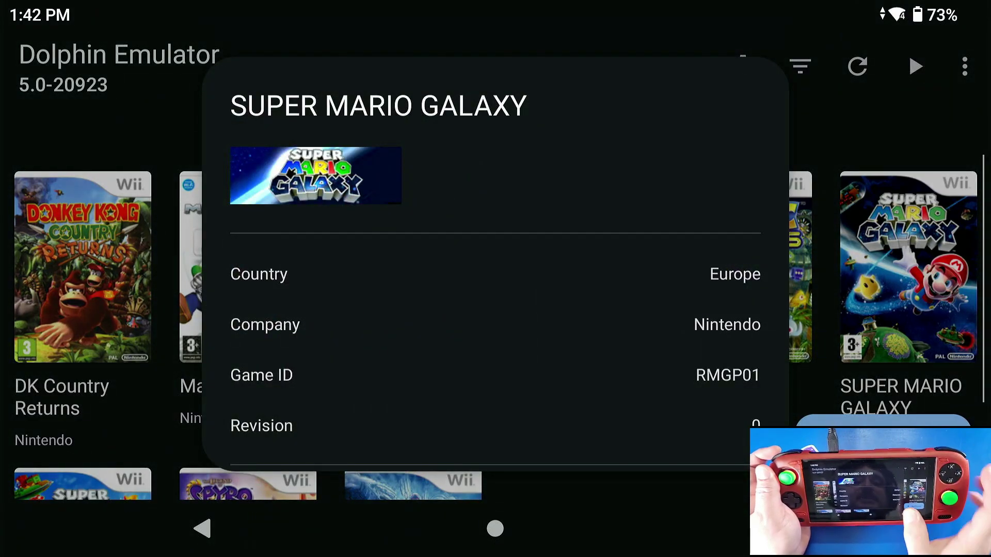
scroll(495, 310, down, 2)
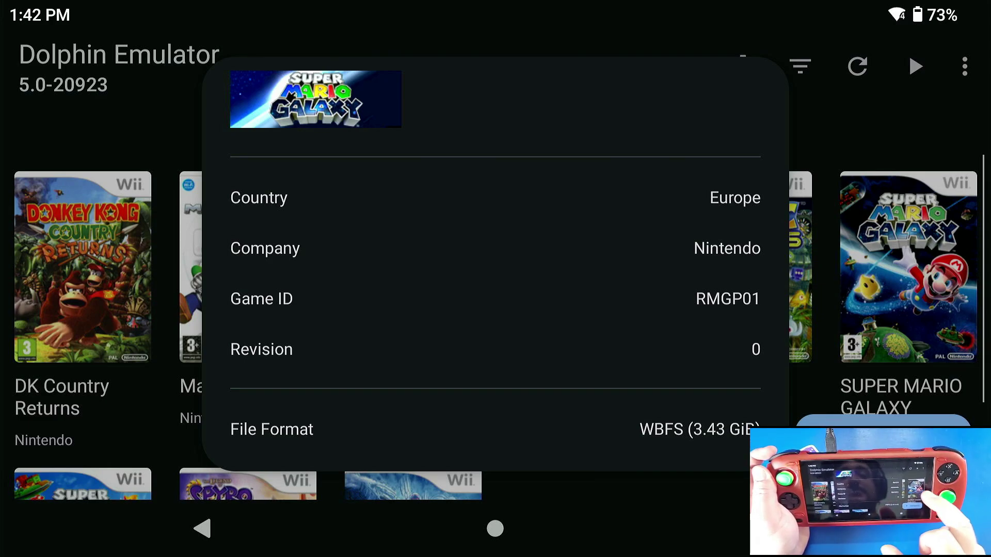
key(Escape)
Check the details of Super Mario Galaxy 2, including its country and game ID, and return to the Wii game list.
right_click(83, 484)
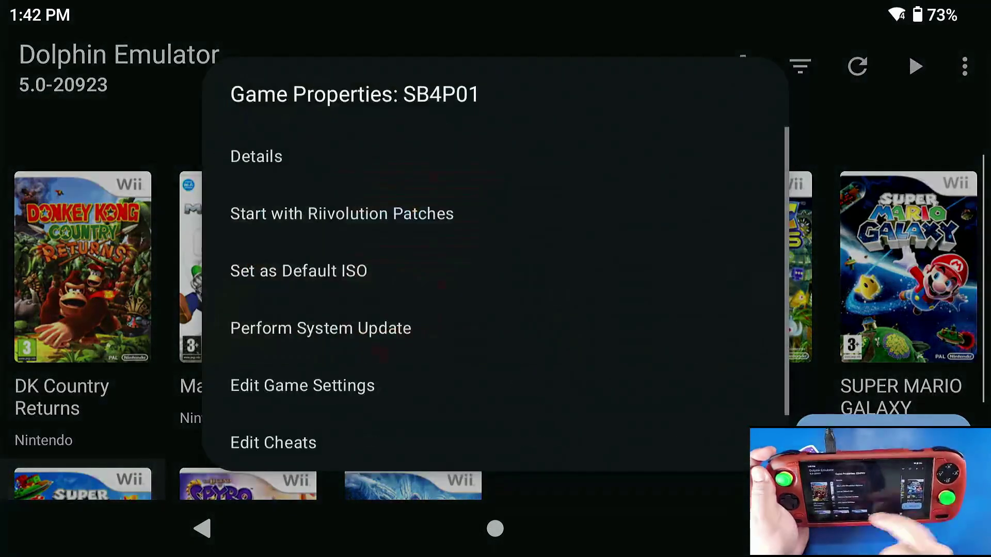
click(256, 157)
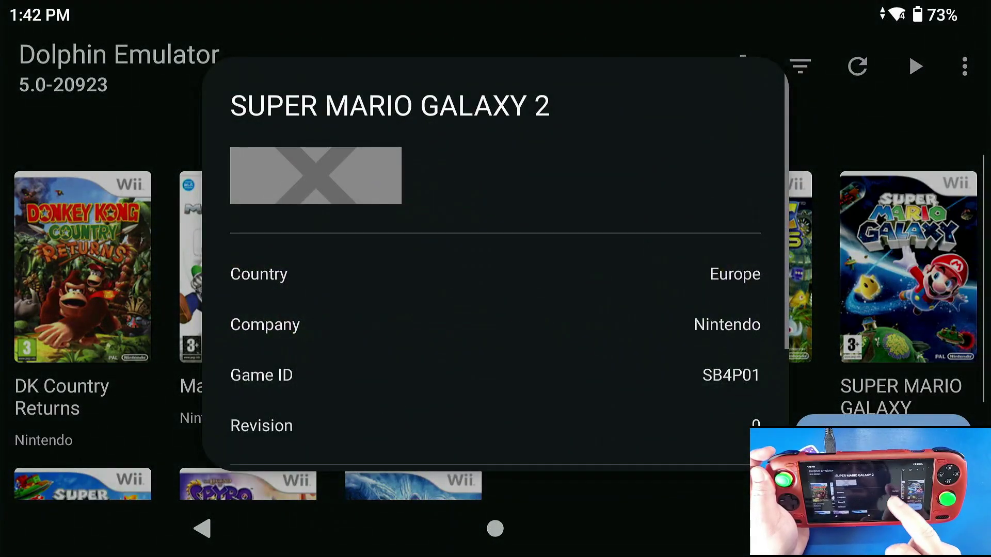
key(Escape)
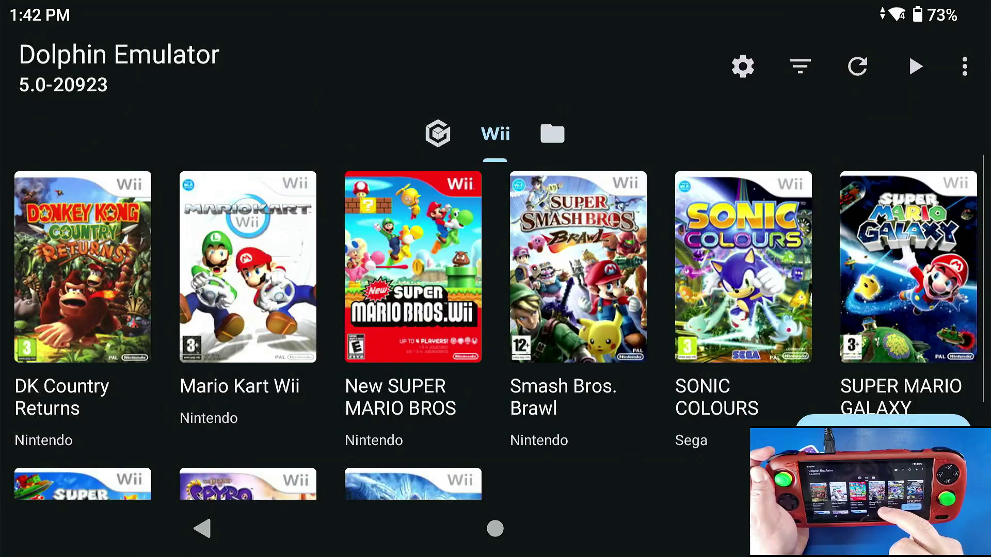
scroll(495, 310, down, 3)
scroll(496, 310, up, 3)
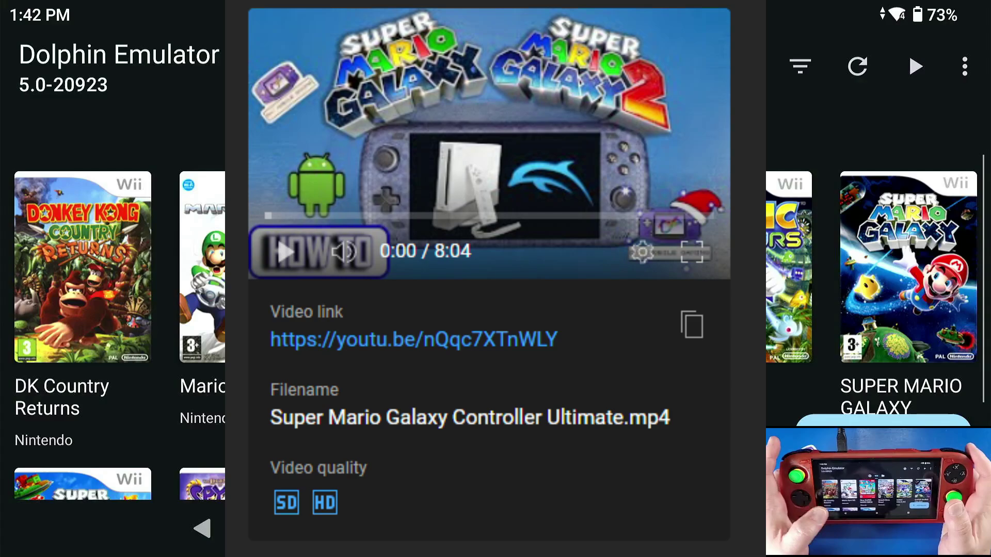
Look over the game properties options for Super Mario Galaxy, including the Riivolution patches option, and close them.
scroll(496, 310, down, 3)
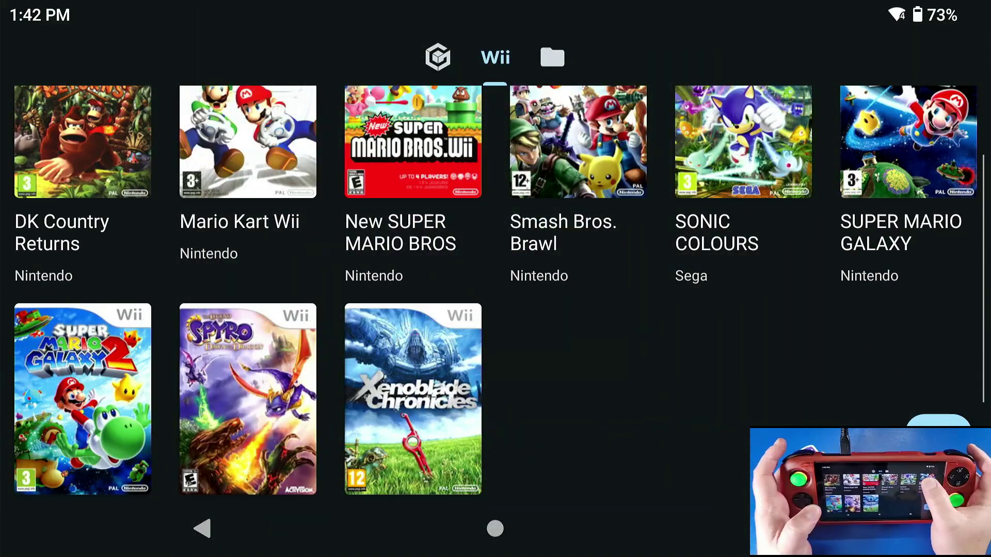
click(908, 142)
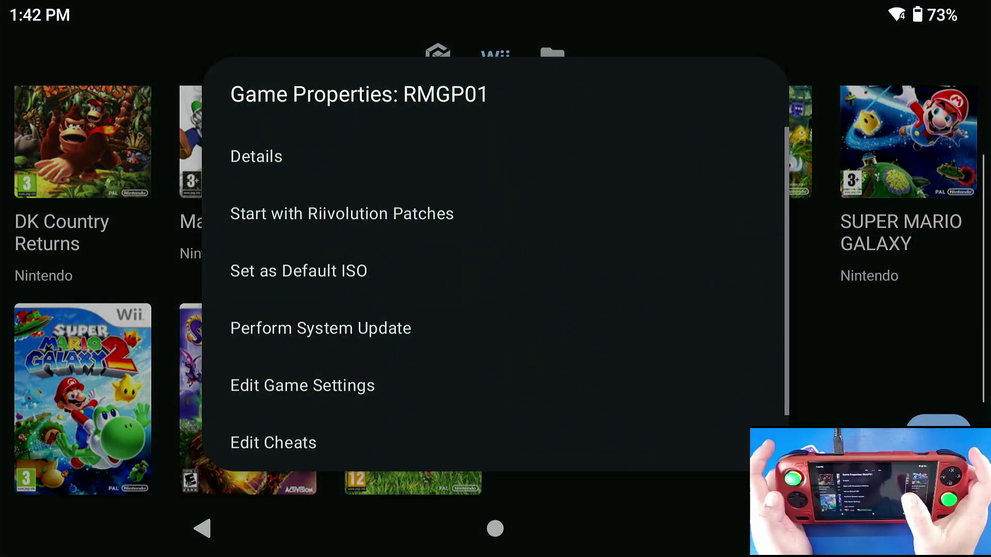
key(Escape)
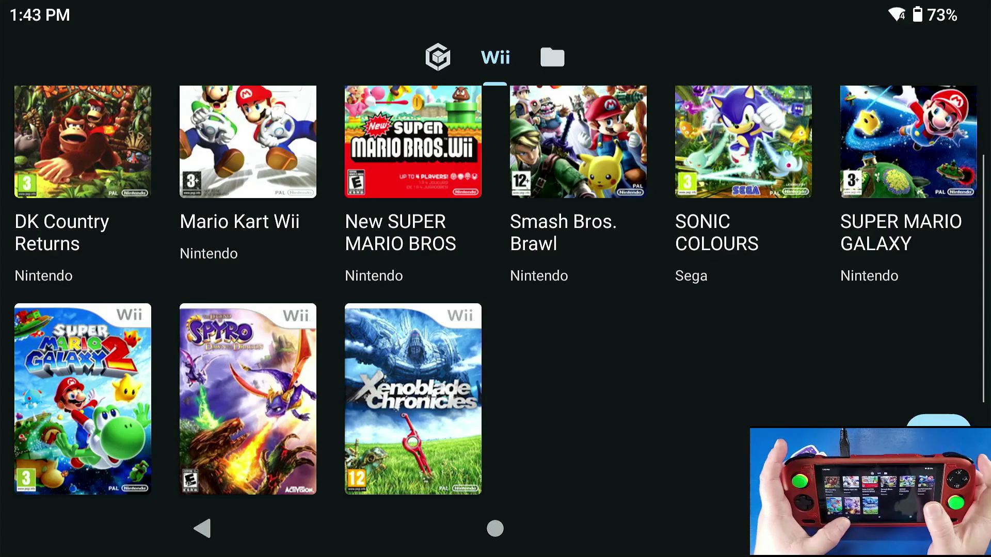
Switch to the Daijishō launcher and browse between the Super Mario Galaxy and Super Mario Galaxy 2 entries.
key(Escape)
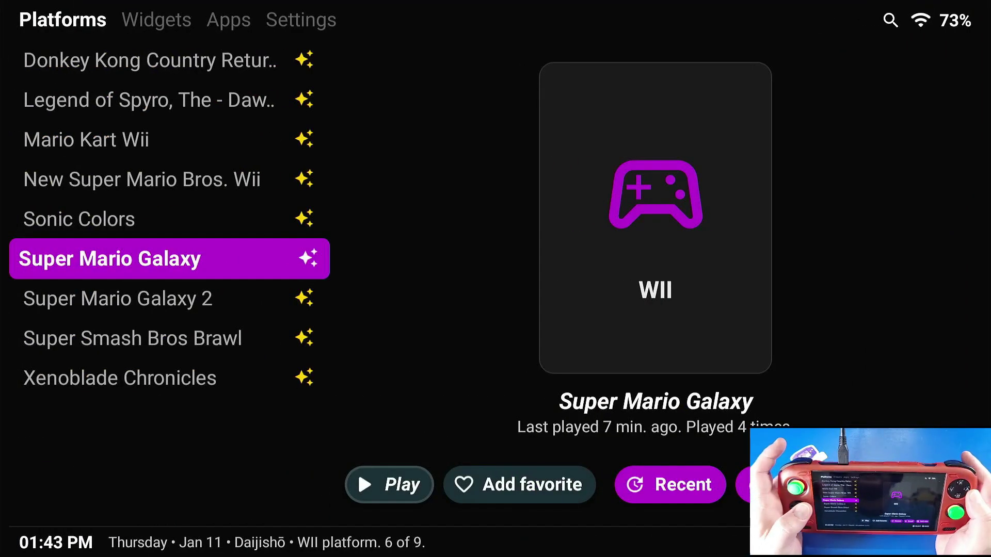
key(Escape)
key(Return)
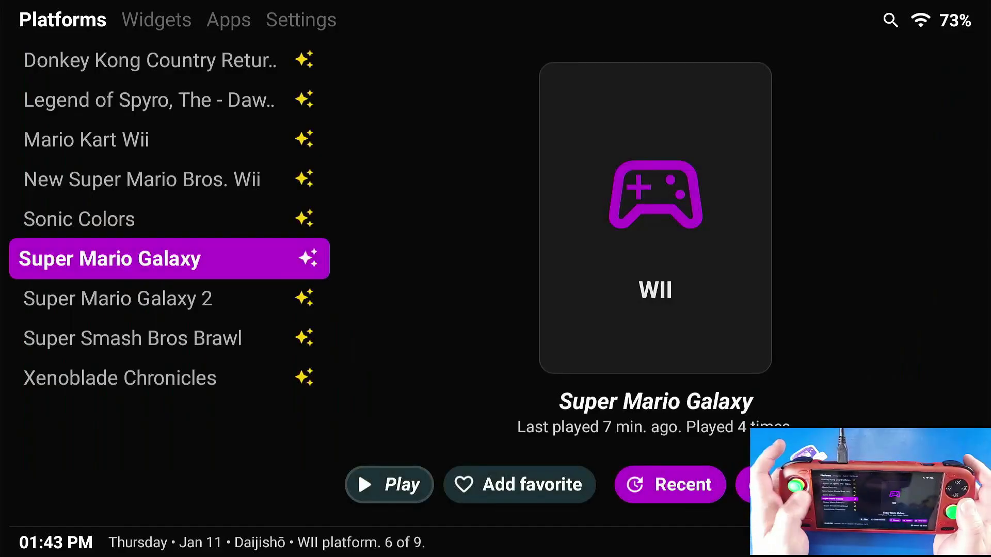
key(Down)
key(Up)
key(Down)
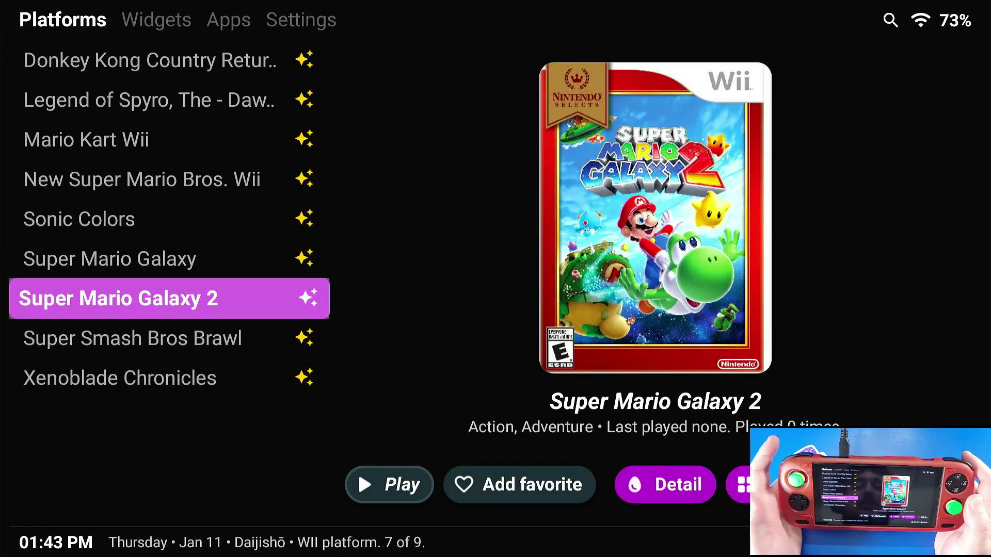
key(Up)
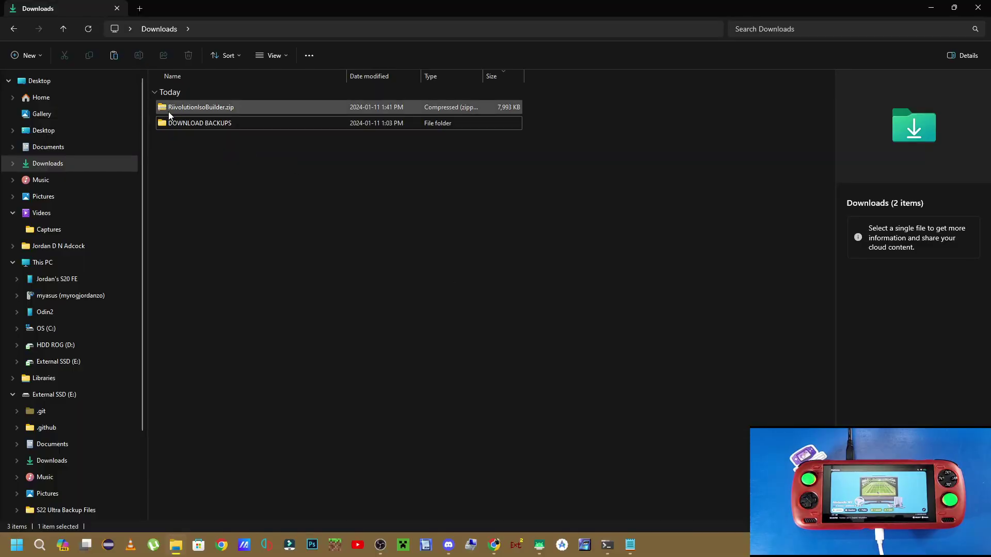
On the PC, extract RiivolutionIsoBuilder.zip into a RiivolutionIsoBuilder folder within Downloads.
right_click(206, 104)
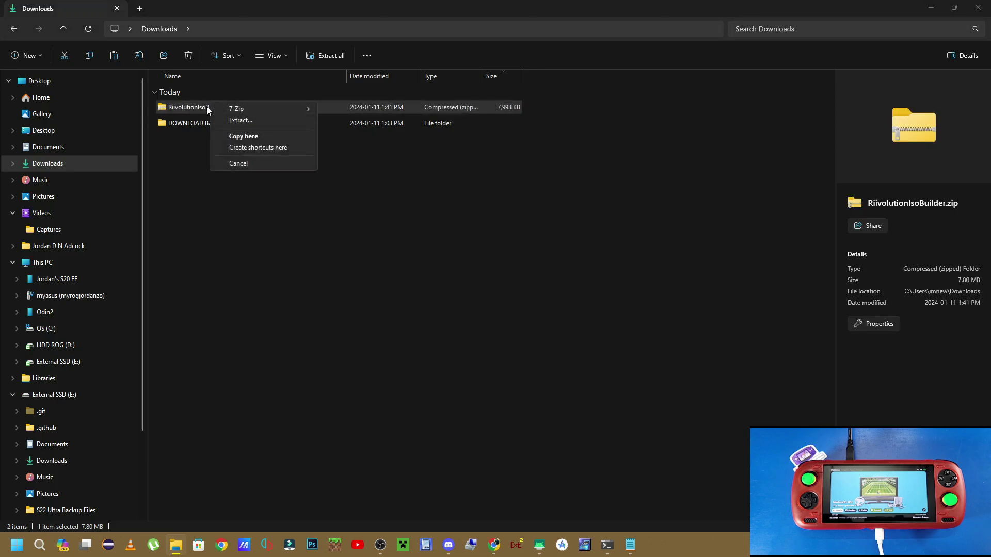
click(197, 109)
right_click(197, 108)
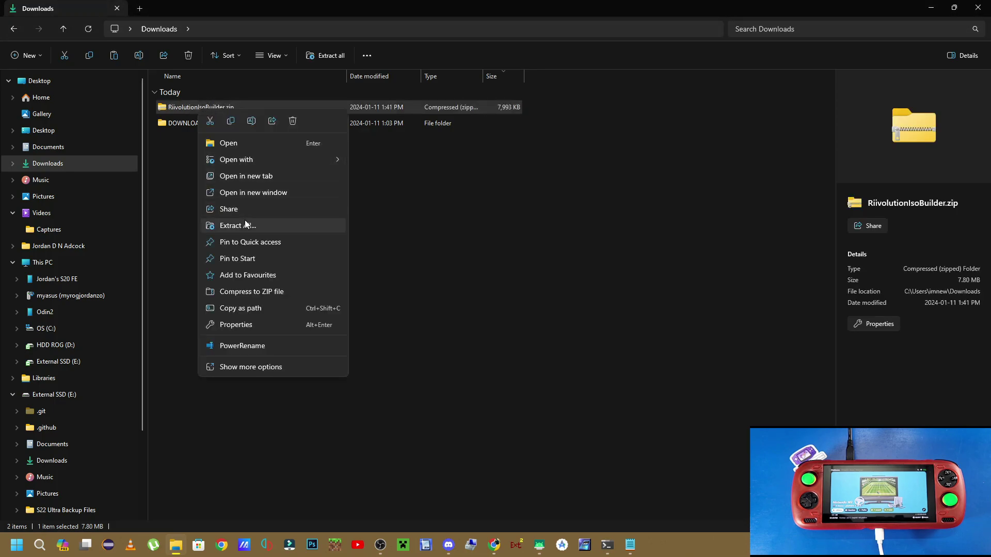
click(248, 225)
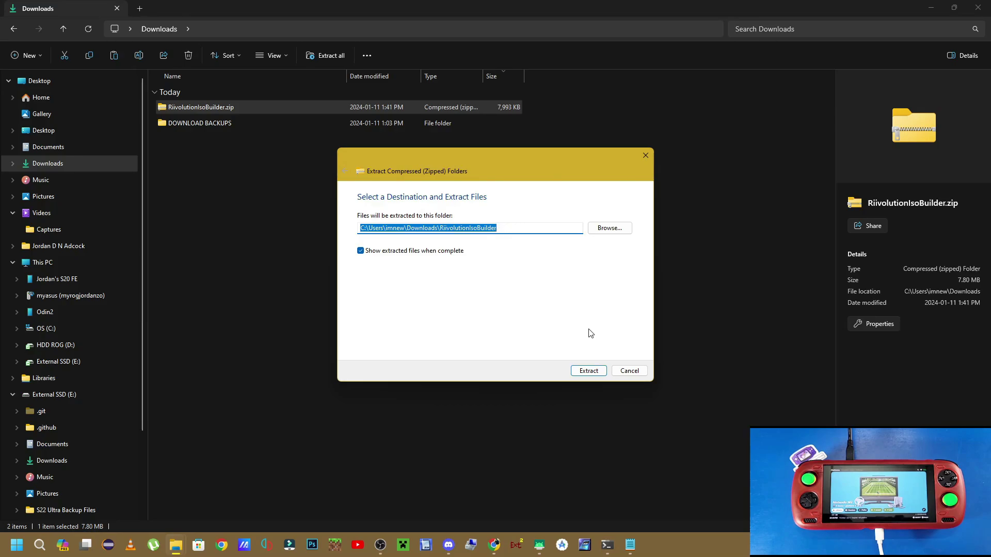
click(578, 372)
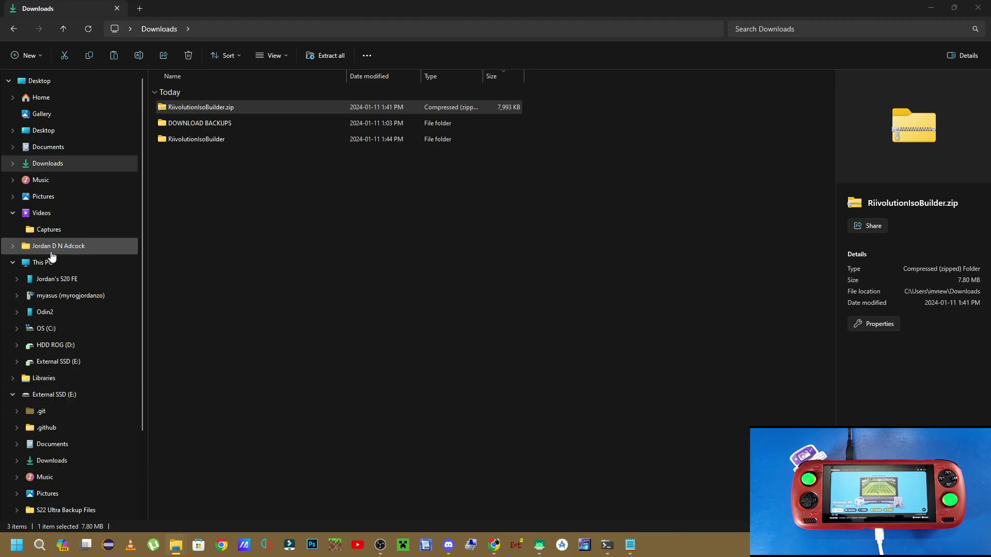
Copy Super Mario Galaxy.wbfs from the Wii Games folder on the Odin2 device's Odin2 storage.
click(65, 328)
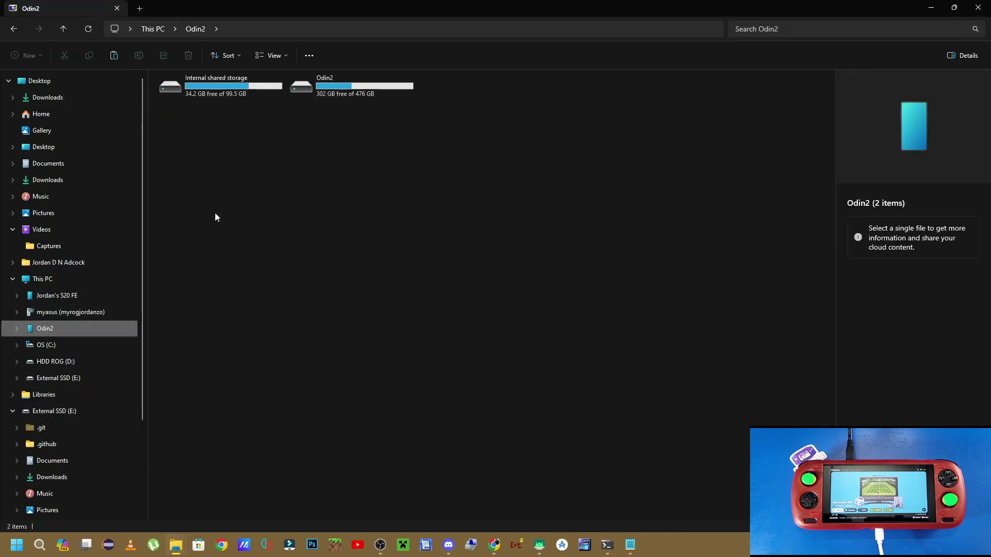
double_click(321, 77)
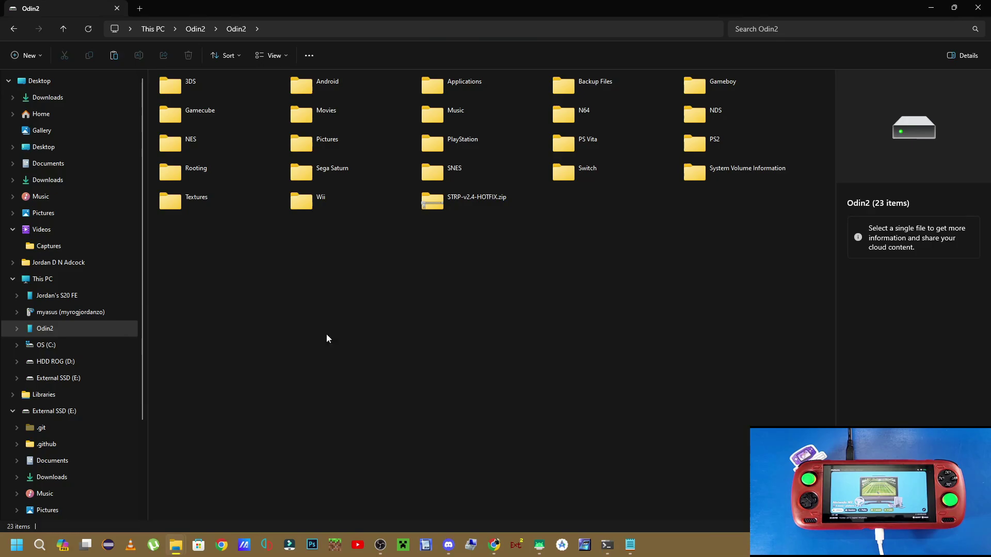
double_click(349, 205)
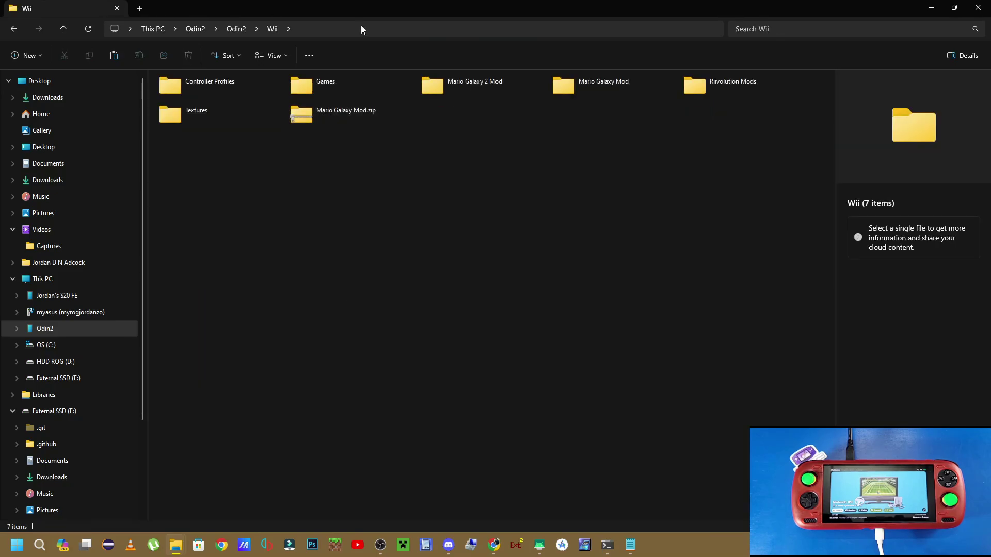
double_click(326, 85)
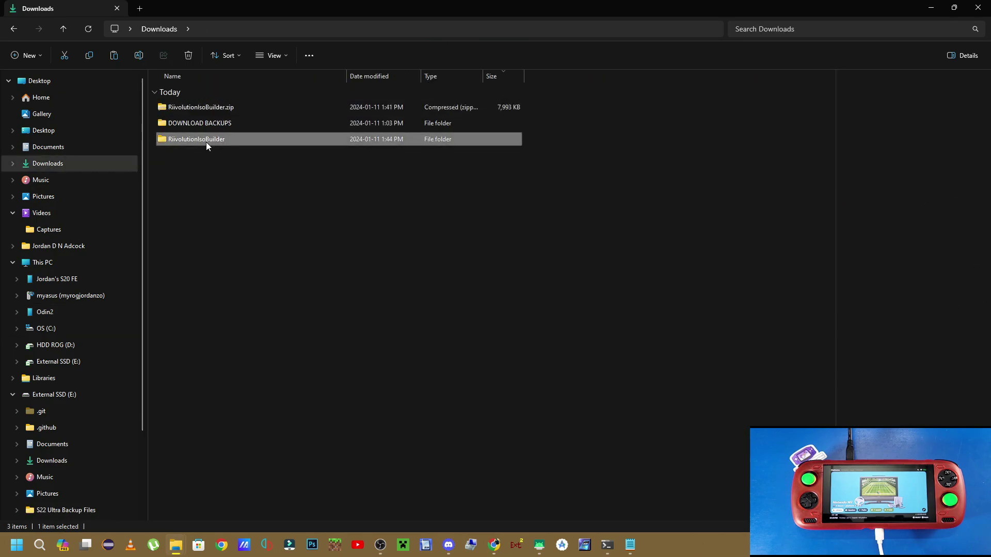
Paste the game file into the Original ISO folder inside the extracted RiivolutionIsoBuilder and return to the parent folder.
double_click(206, 142)
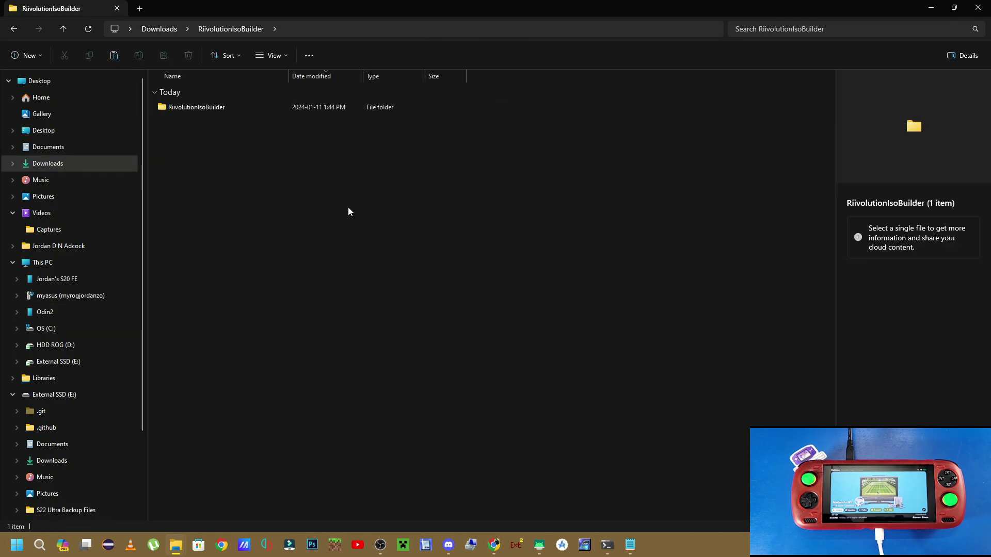
double_click(191, 105)
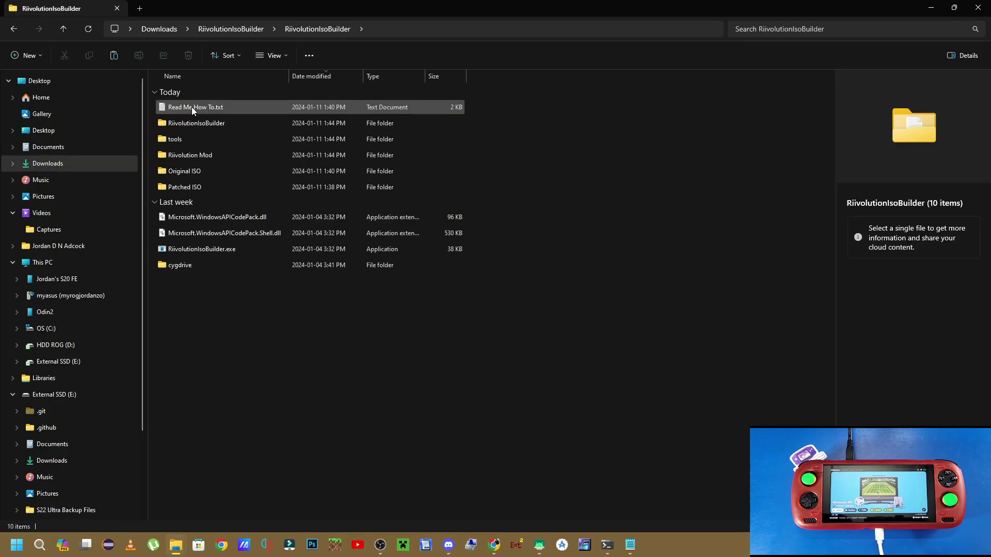
double_click(178, 172)
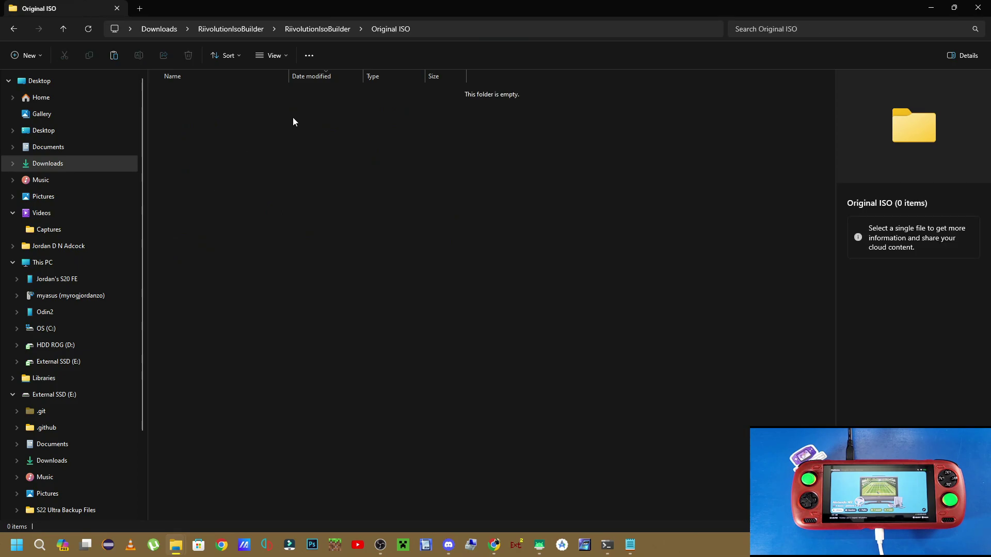
key(ctrl+v)
click(321, 29)
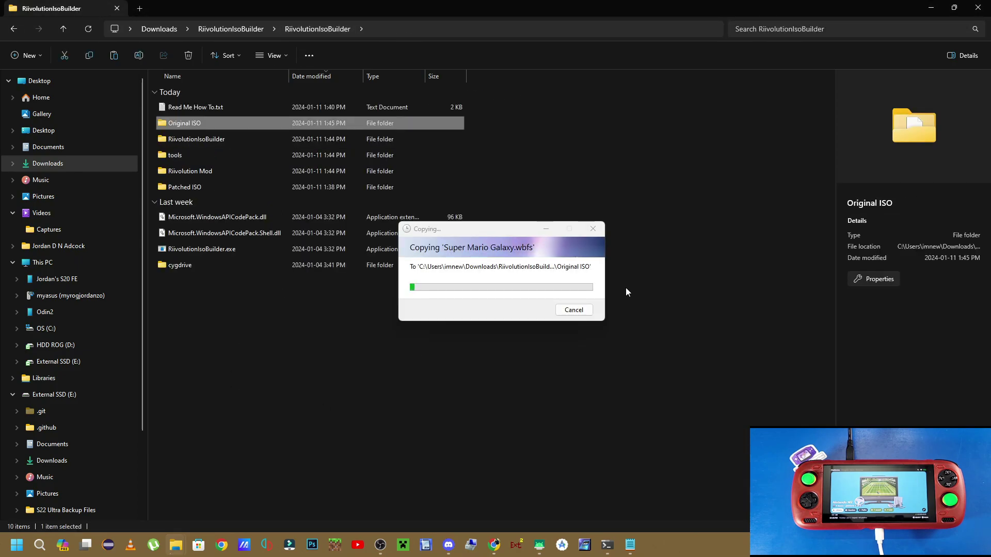
Open a terminal in the folder containing RiivolutionIsoBuilder.exe and return to the folder window.
click(217, 345)
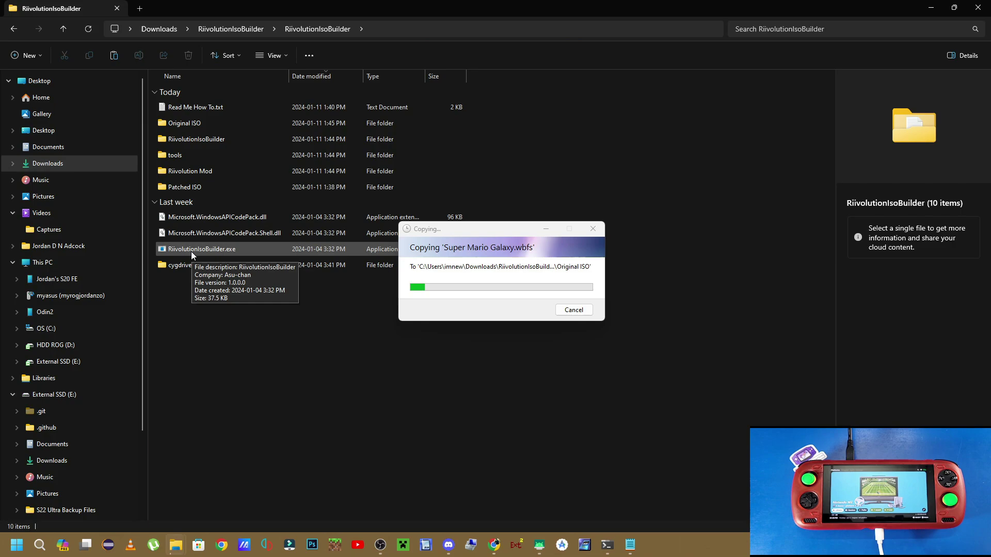
right_click(202, 339)
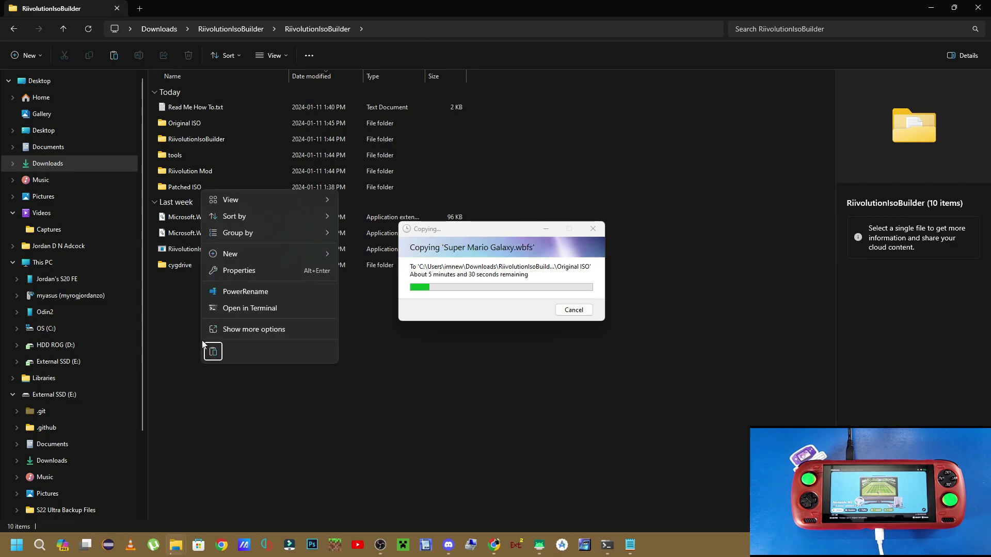
click(236, 309)
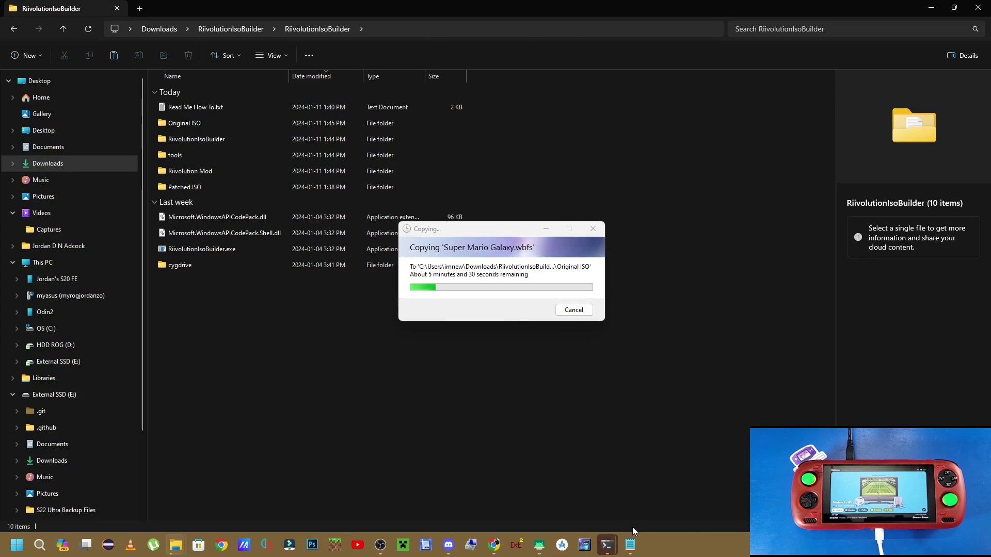
mouse_move(609, 541)
click(670, 491)
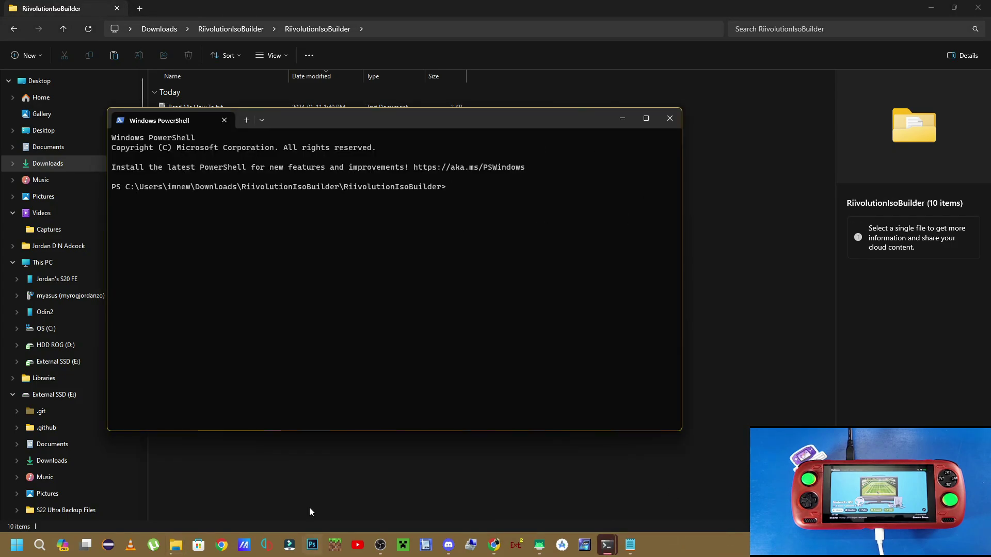
click(336, 4)
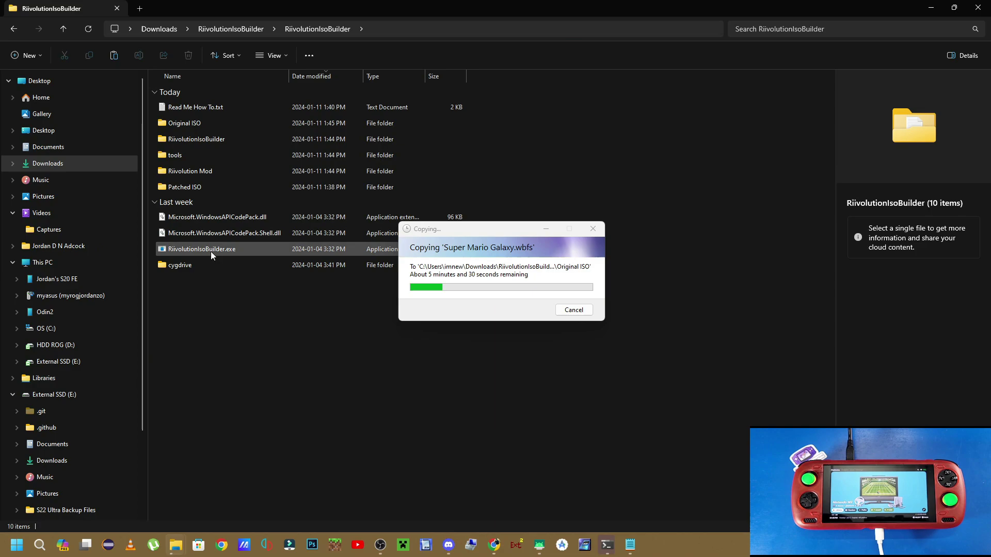
Open Read Me How To.txt and copy its PowerShell command ./RiivolutionIsoBuilder.exe.
click(196, 107)
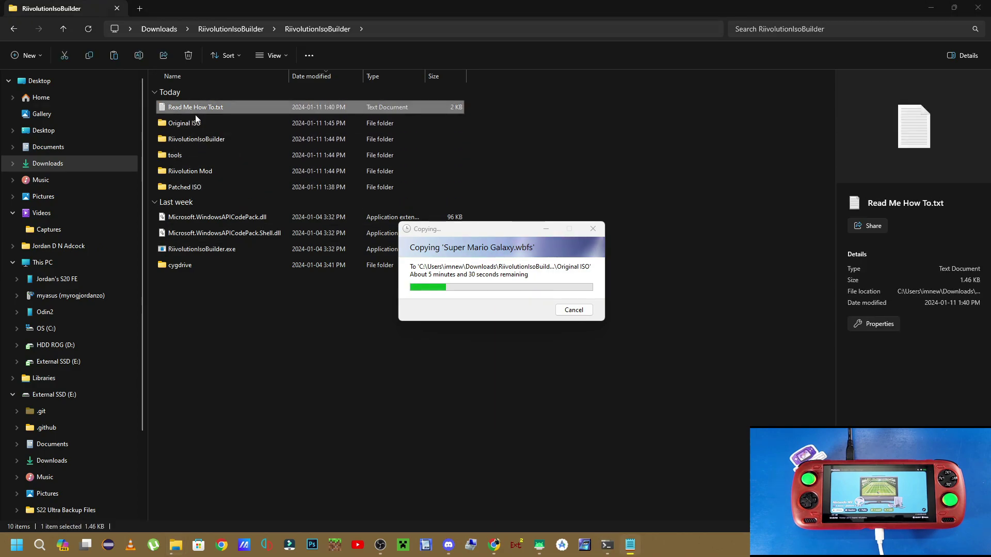
drag(0, 69, 576, 83)
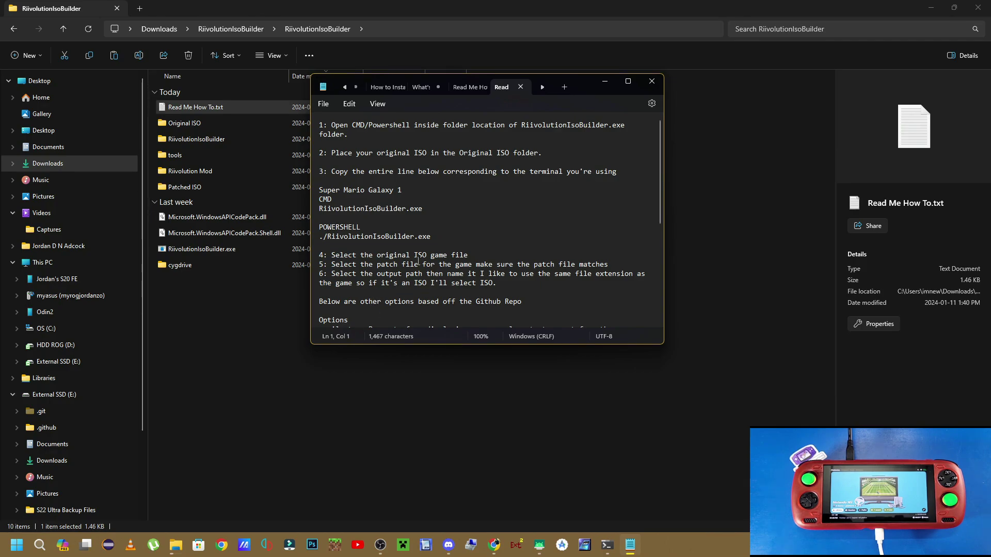
drag(433, 237, 319, 240)
key(ctrl+c)
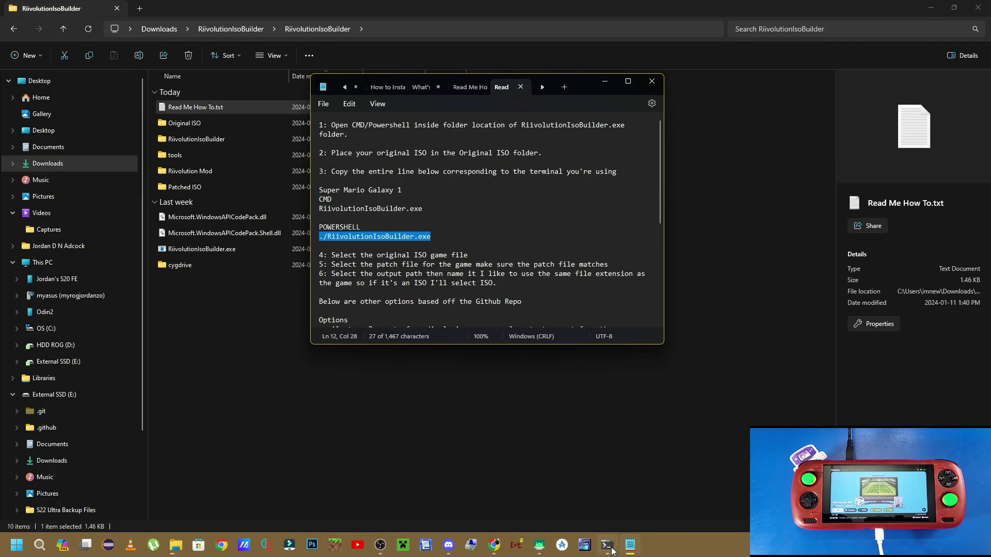
mouse_move(609, 548)
click(655, 485)
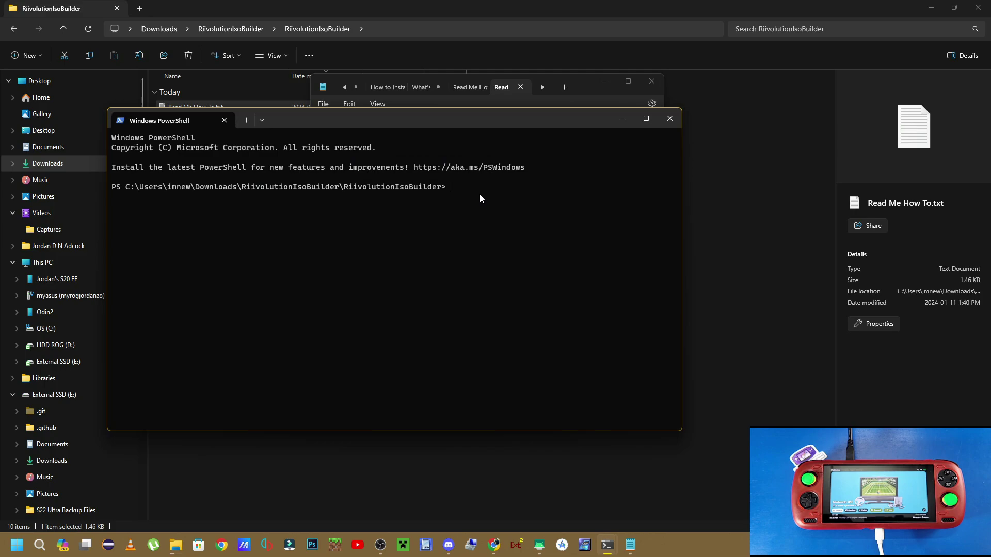
key(ctrl+v)
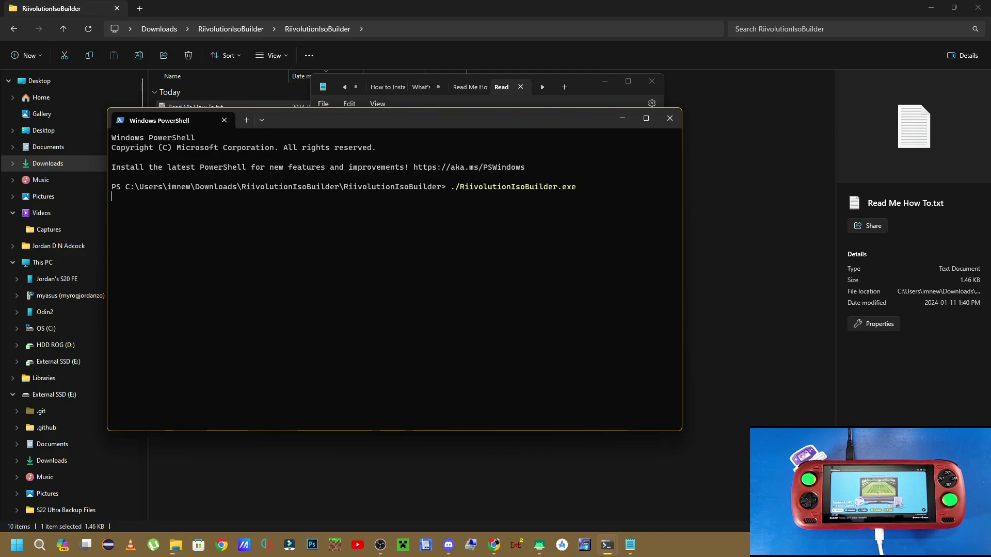
key(Return)
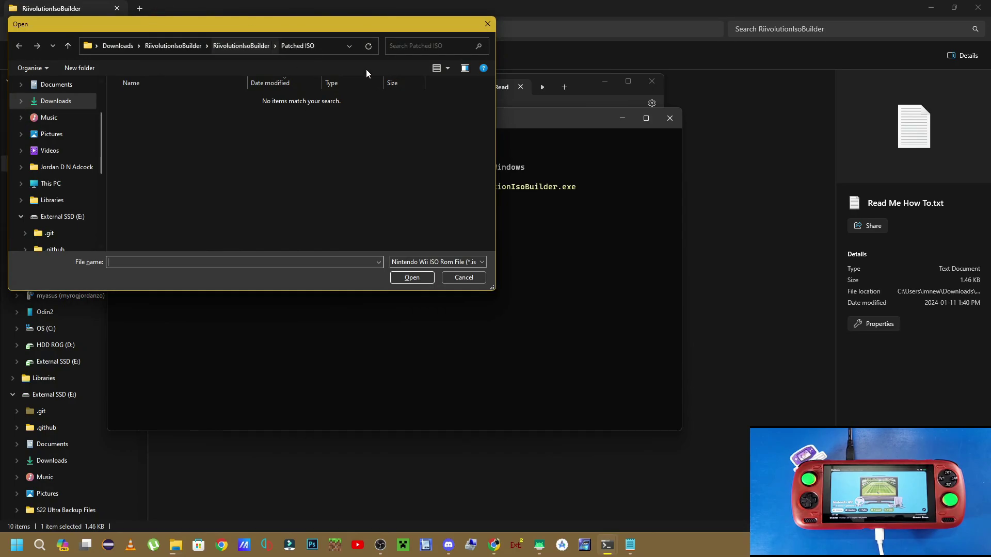
click(463, 278)
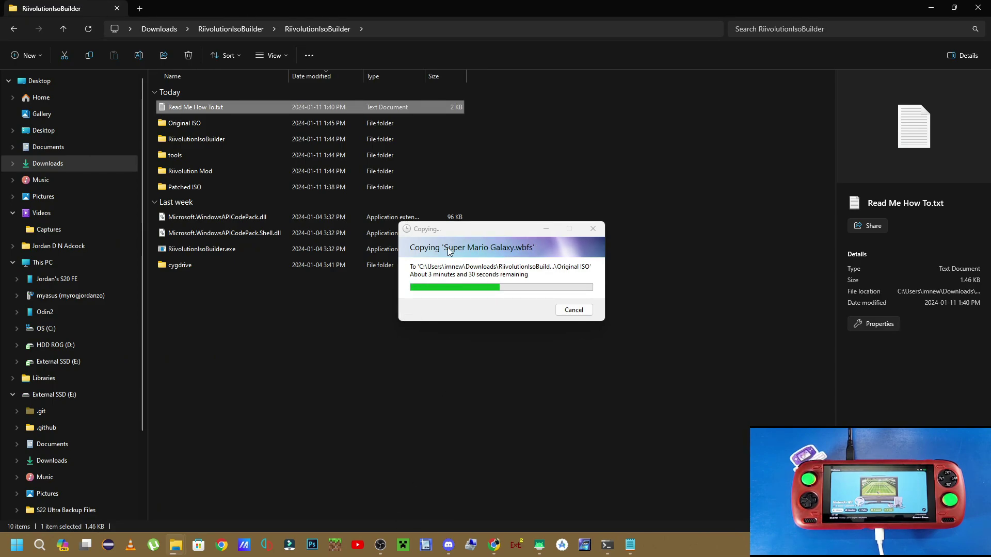
Move the copy progress window aside, check the Original ISO folder's contents and return to the parent folder.
drag(463, 232, 404, 175)
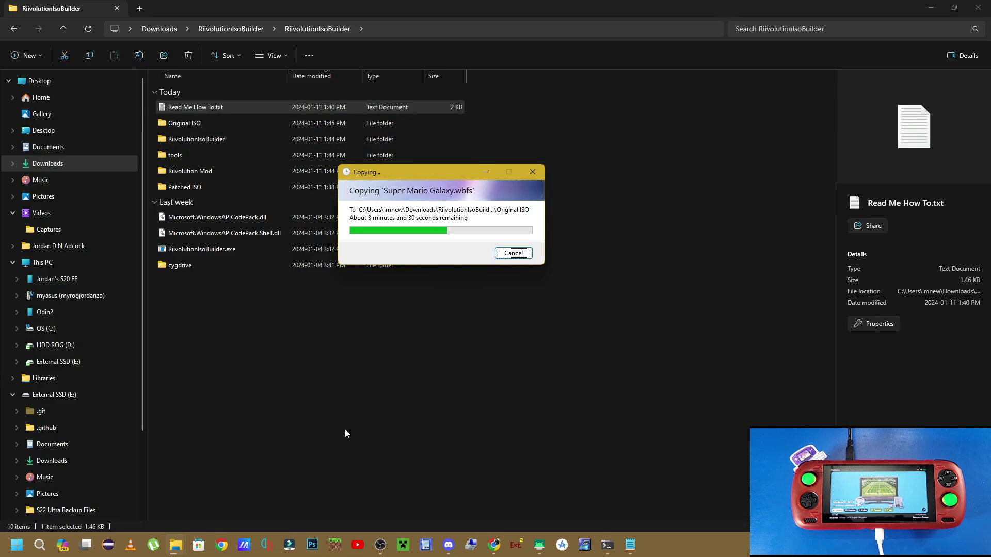
double_click(201, 124)
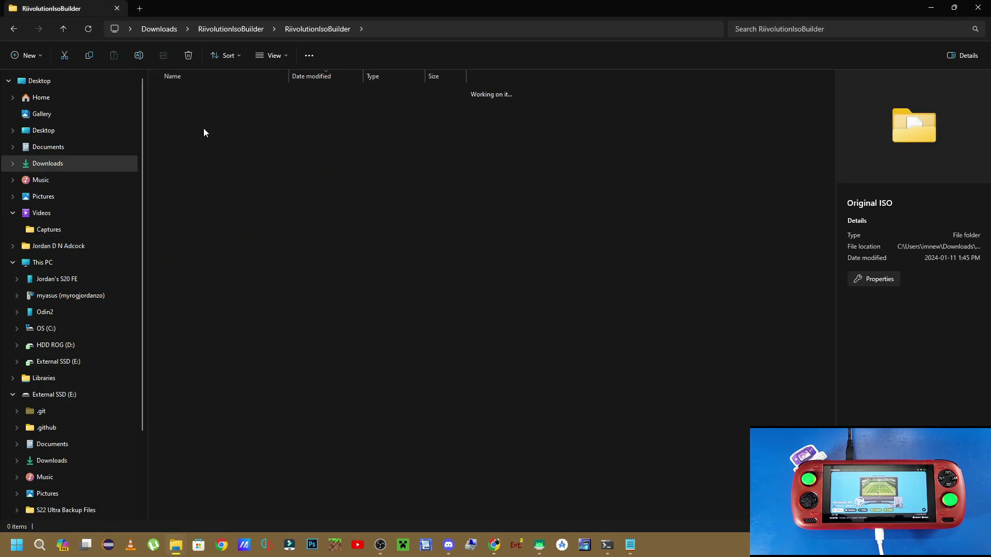
click(298, 31)
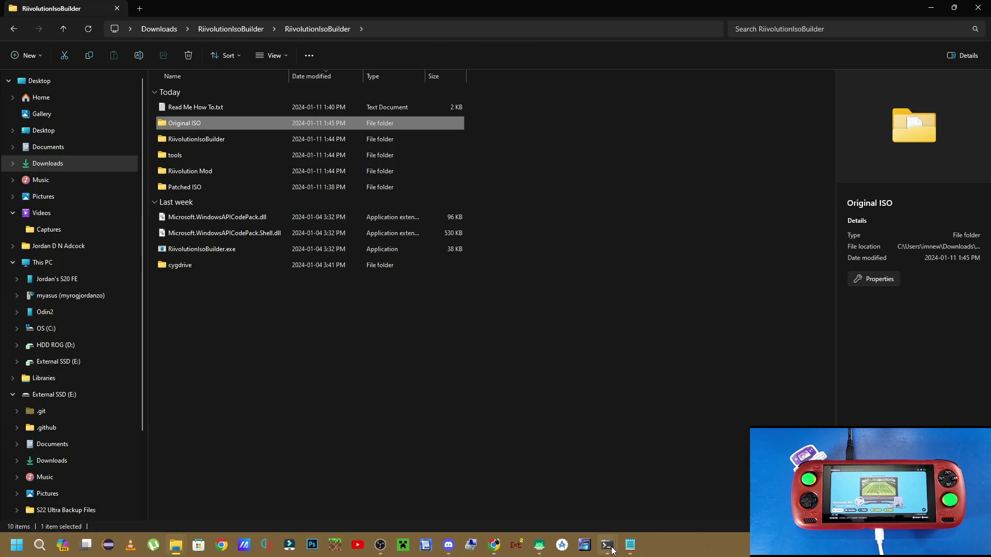
Switch to the PowerShell window and rerun the command ./RiivolutionIsoBuilder.exe.
mouse_move(607, 545)
click(637, 512)
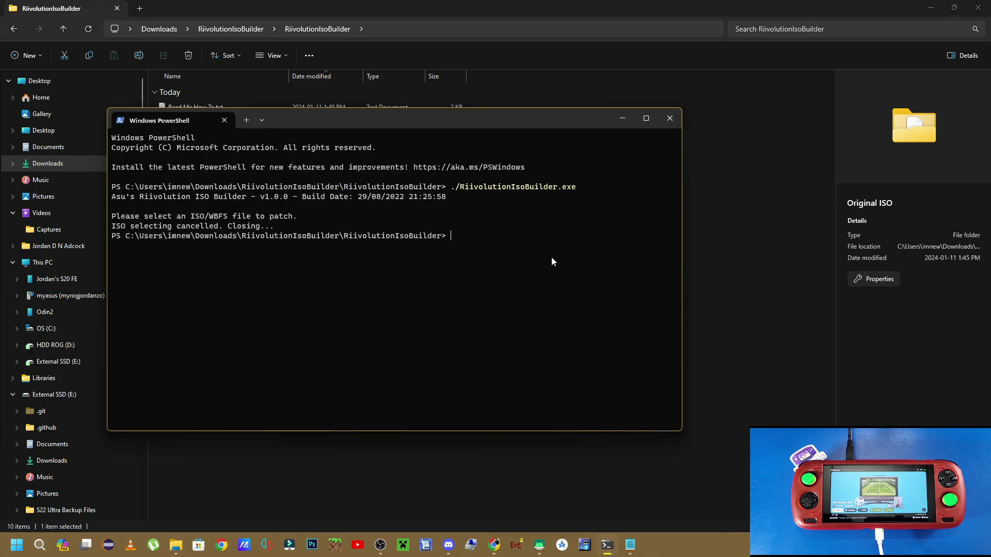
key(Up)
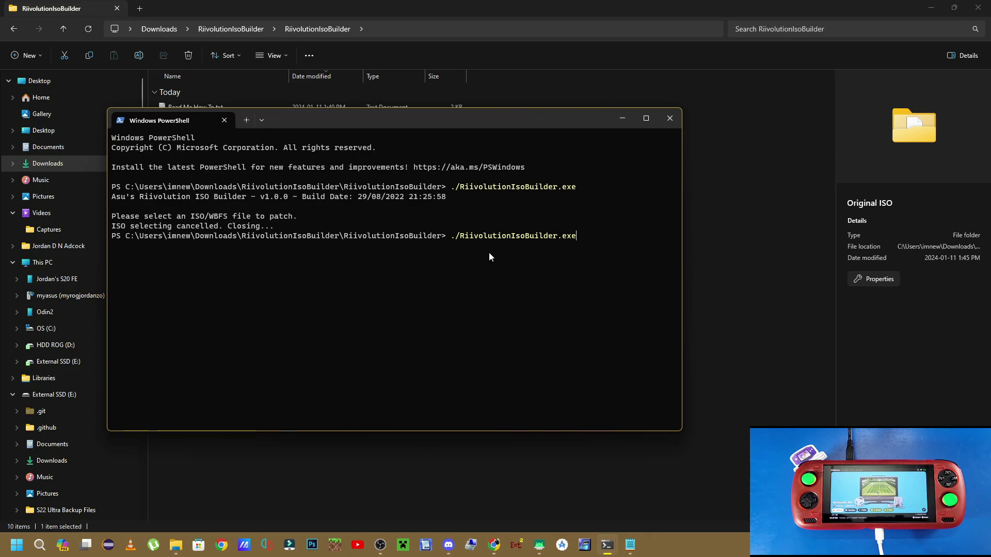
key(Return)
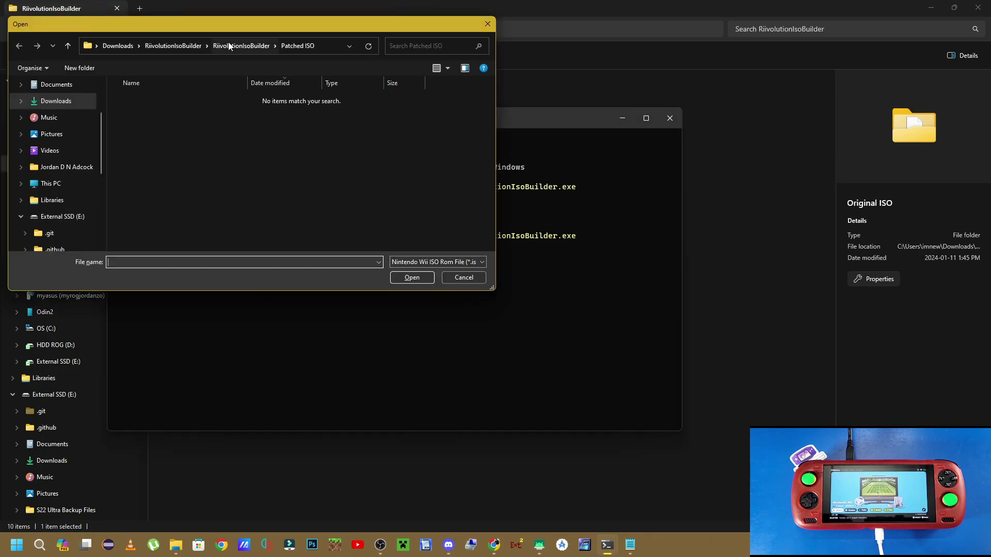
Choose Super Mario Galaxy.wbfs from the Original ISO folder as the game to patch, with the file filter set to All files.
click(228, 46)
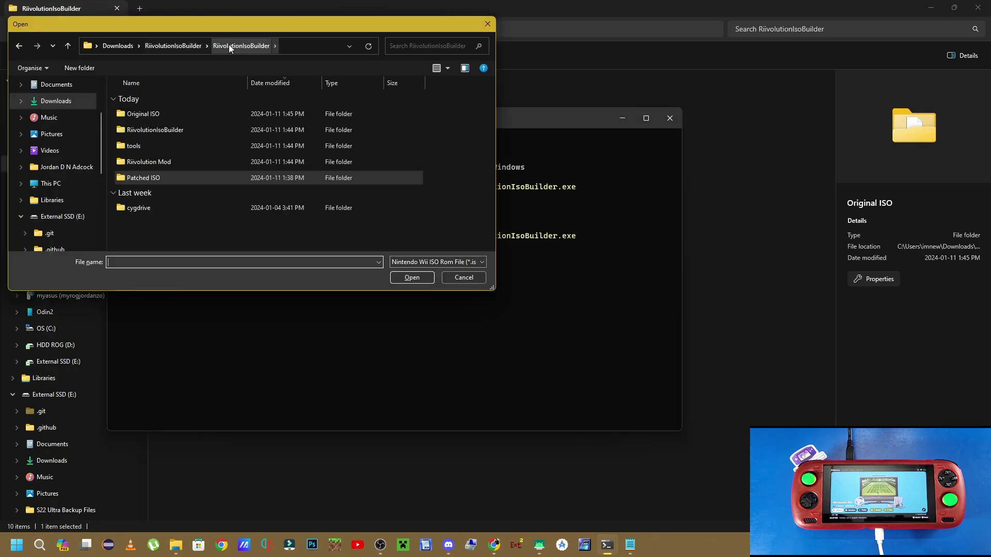
double_click(162, 114)
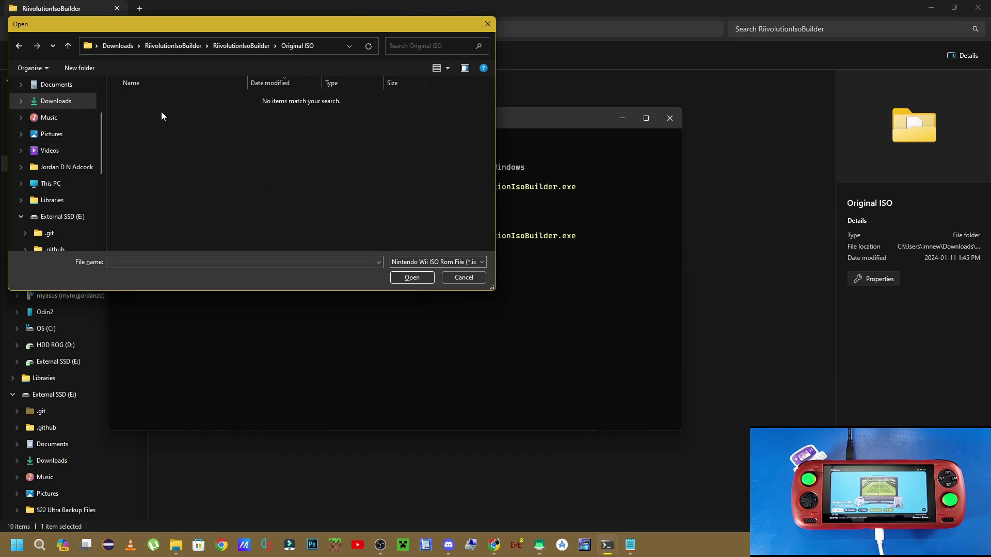
click(430, 262)
click(423, 289)
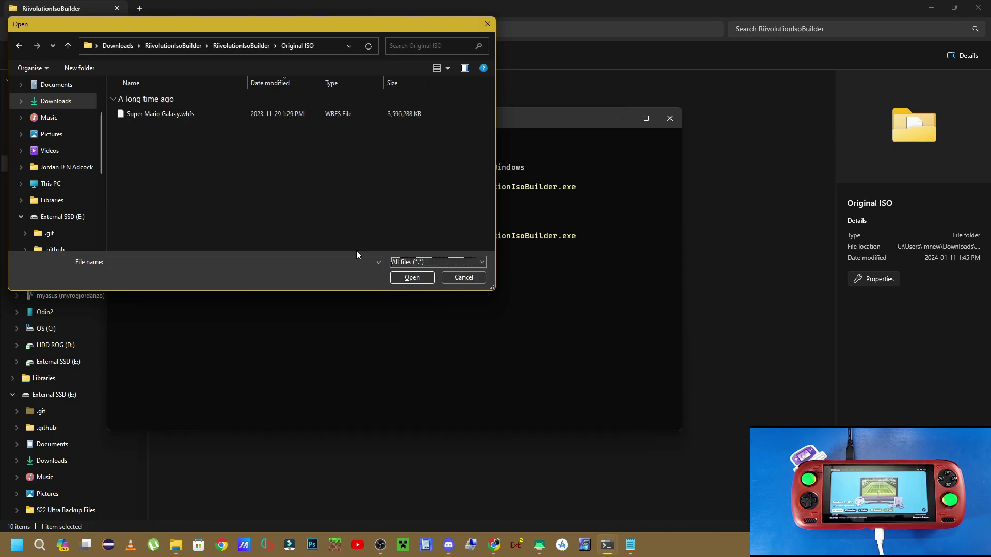
click(172, 116)
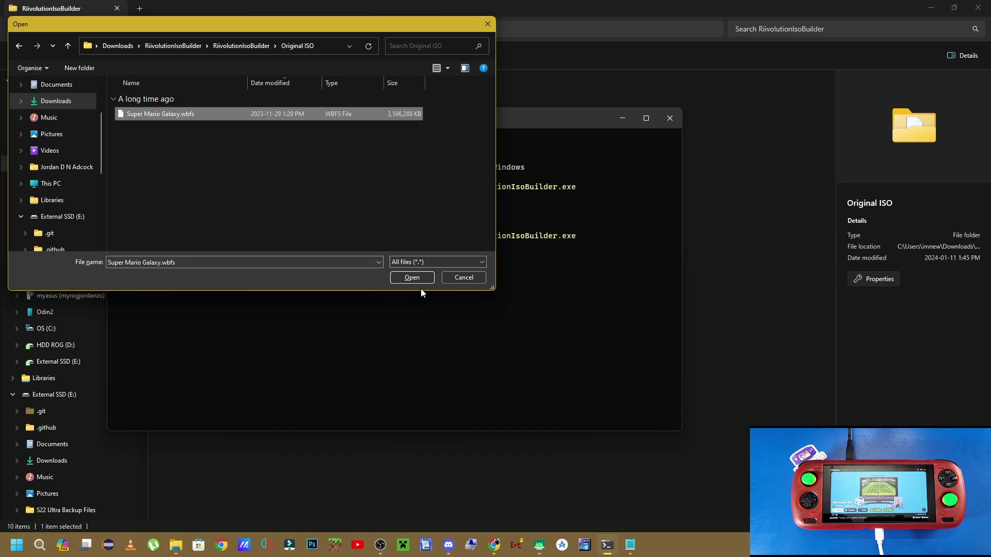
click(407, 276)
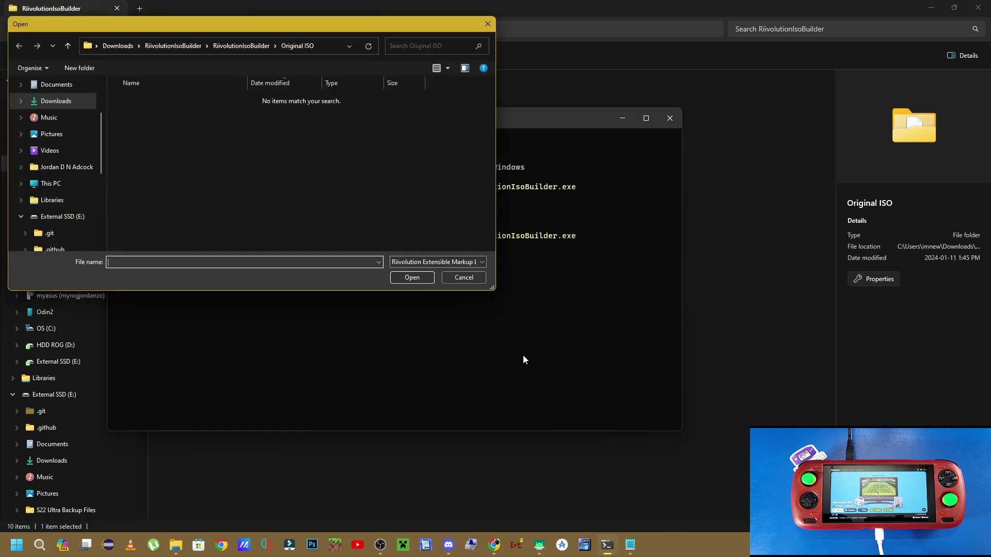
Choose SMG-ClassicController-PAL.xml from the SMG-ClassicController folder inside Riivolution Mod as the patch file.
click(227, 46)
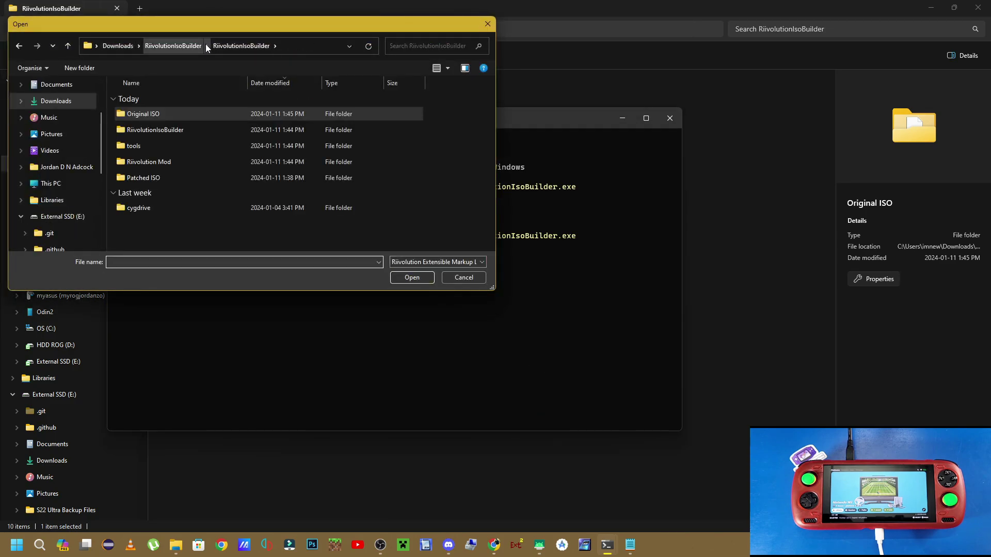
double_click(187, 162)
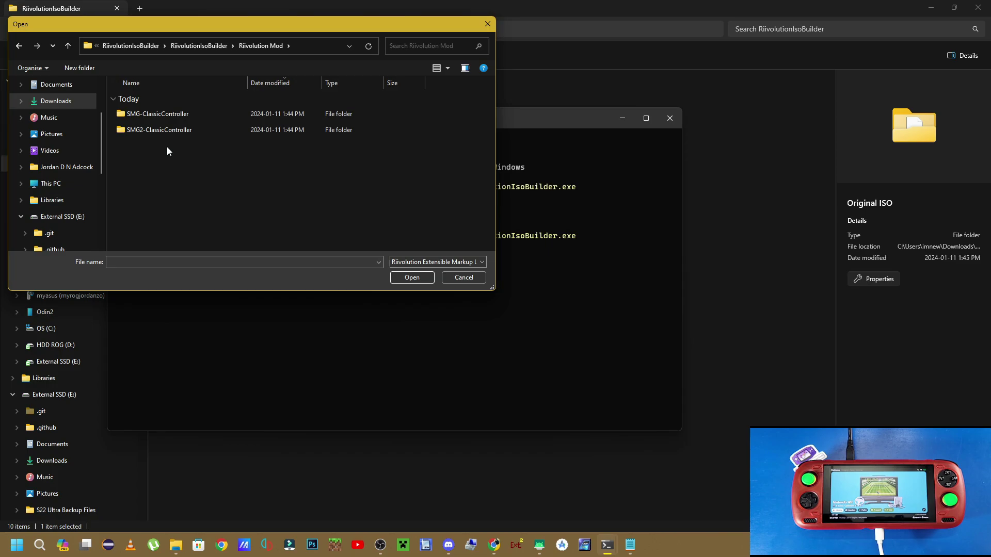
double_click(177, 114)
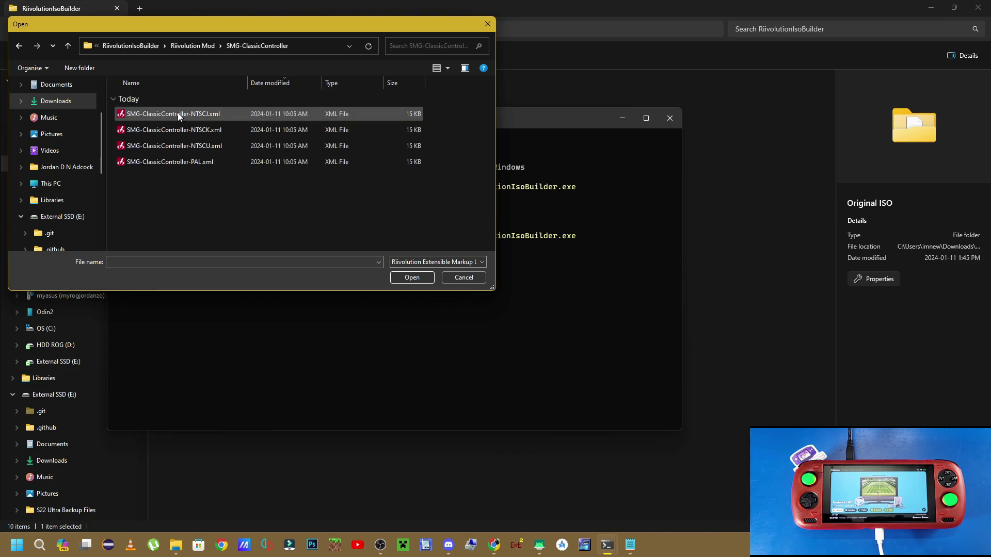
click(160, 164)
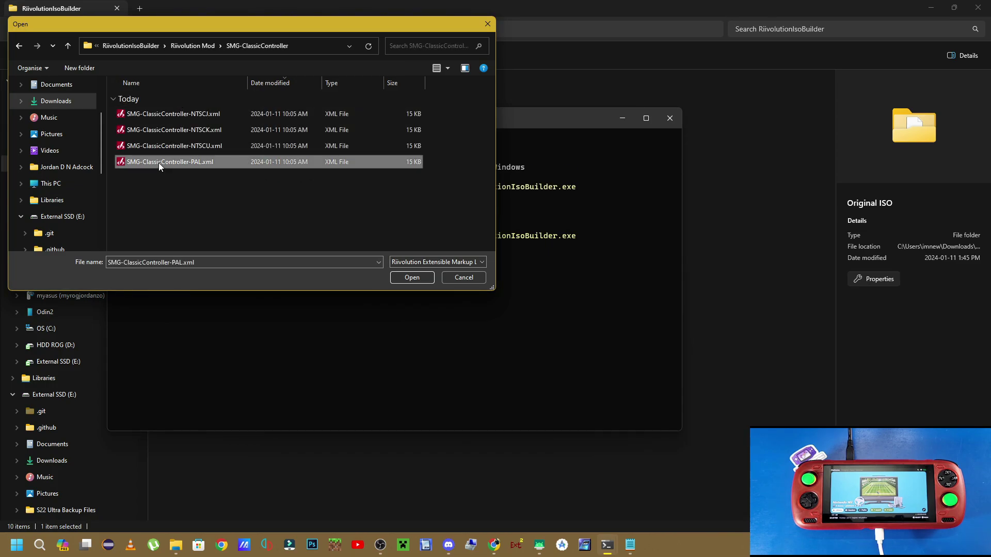
click(222, 146)
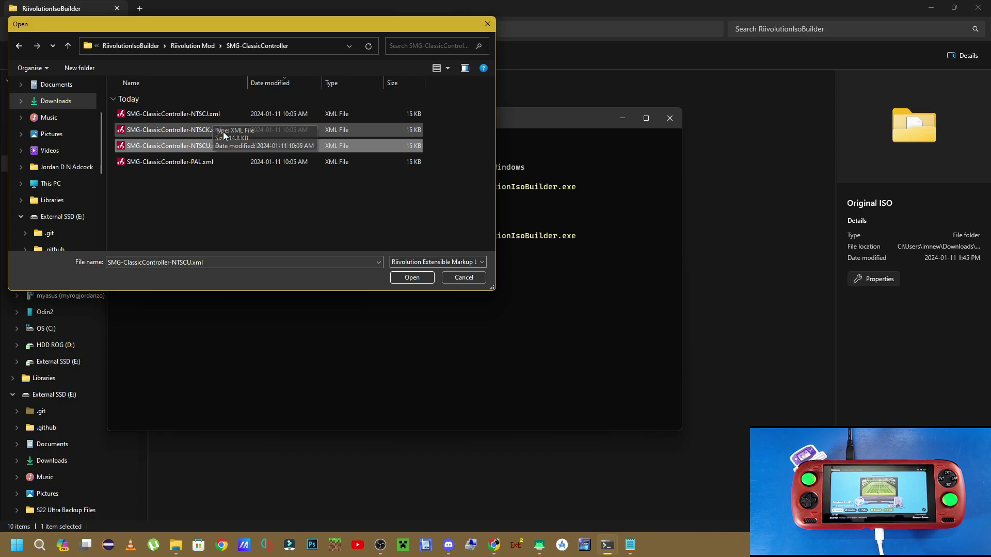
click(222, 131)
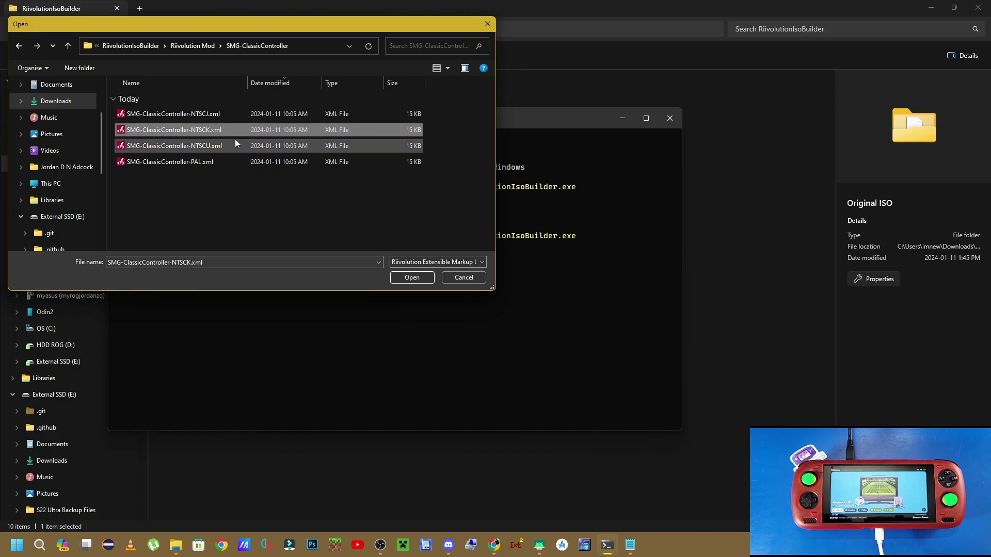
click(218, 161)
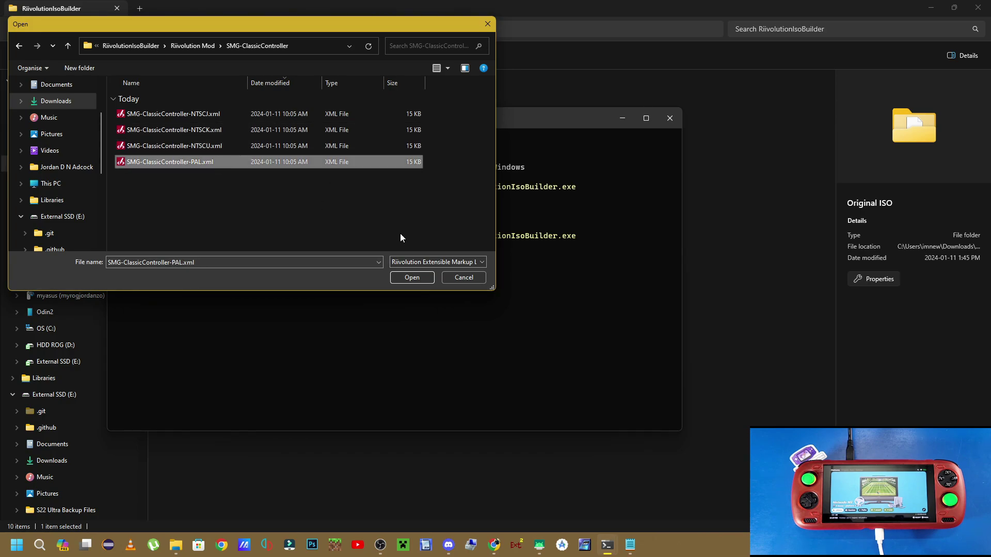
click(262, 145)
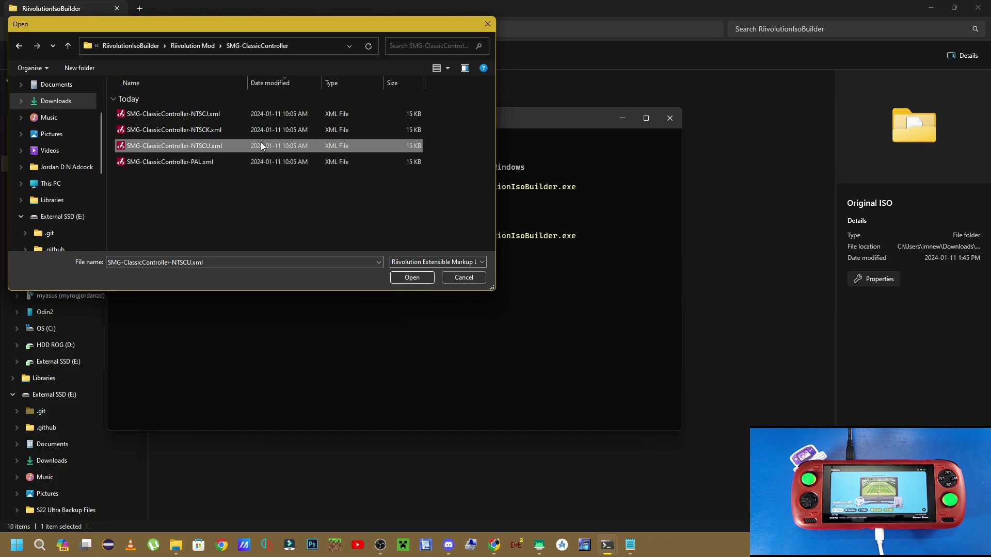
click(237, 130)
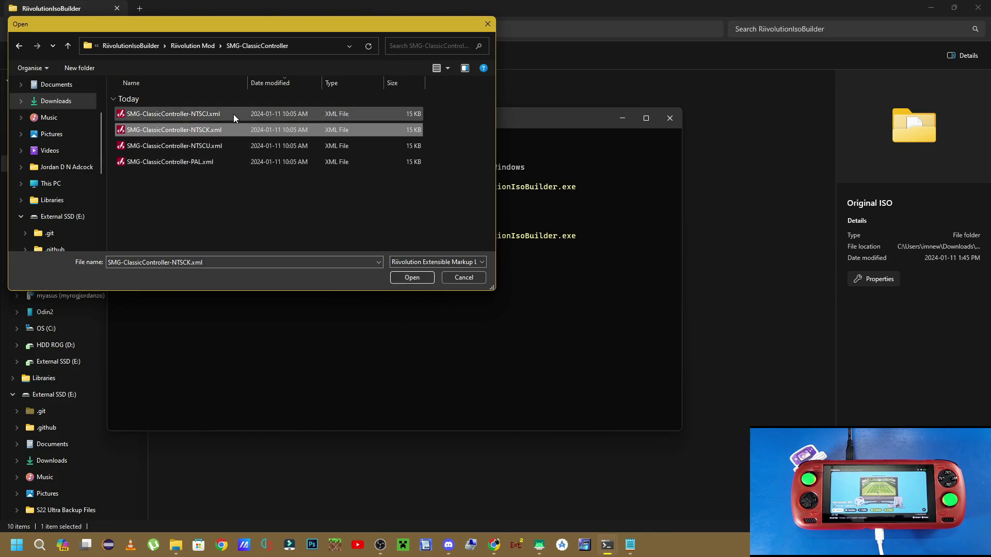
click(234, 113)
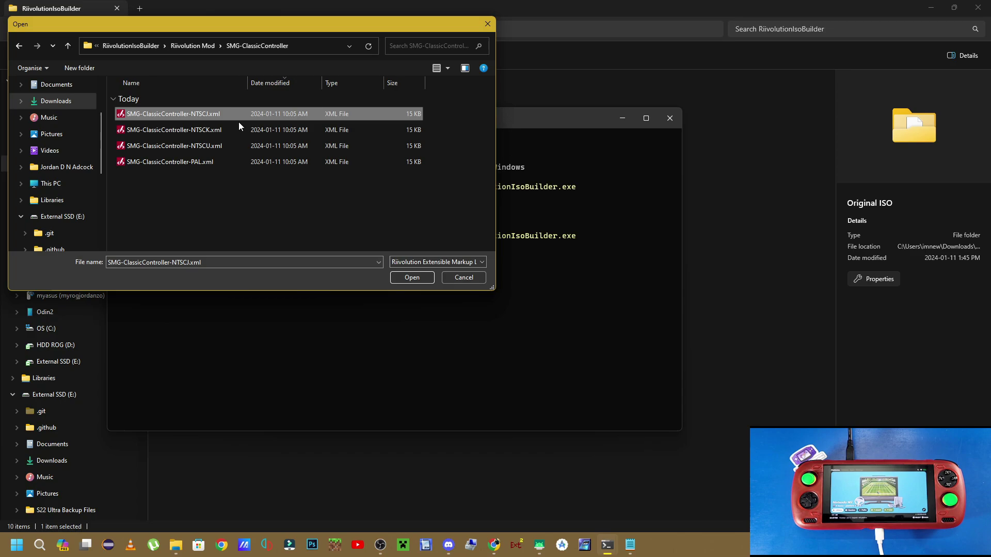
click(244, 161)
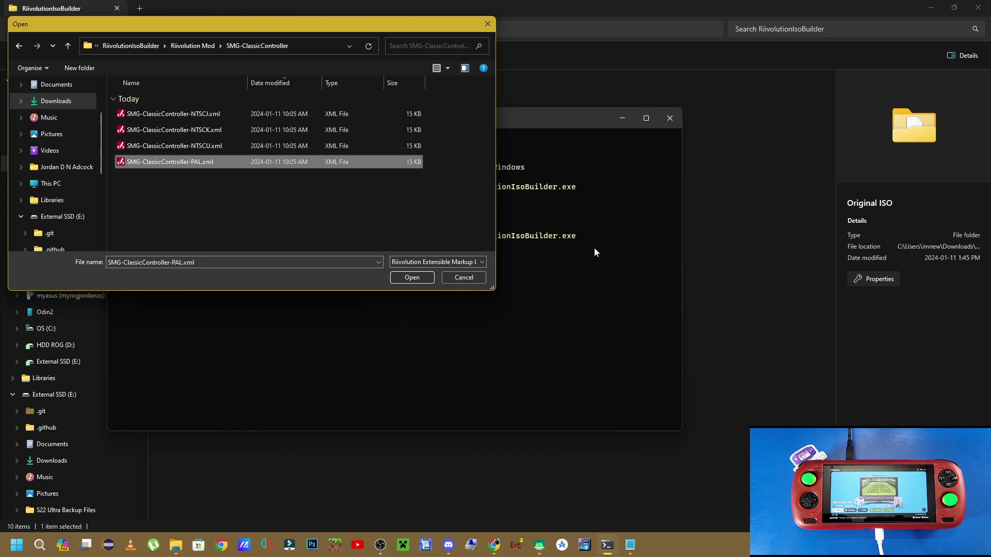
click(414, 279)
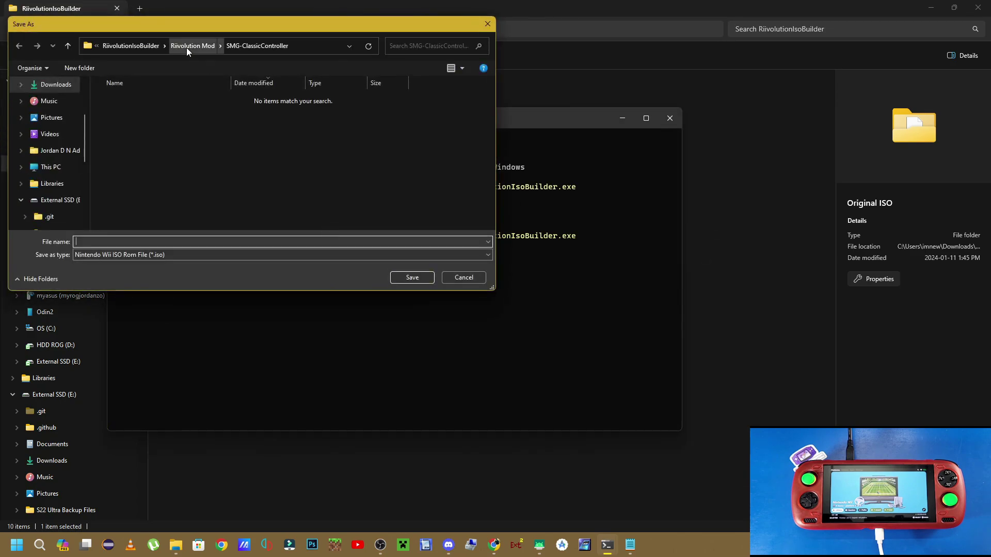
Choose the Patched ISO folder as the output location and set the save type to Nintendo Wii WBFS Rom File (*.wbfs).
click(186, 48)
click(182, 44)
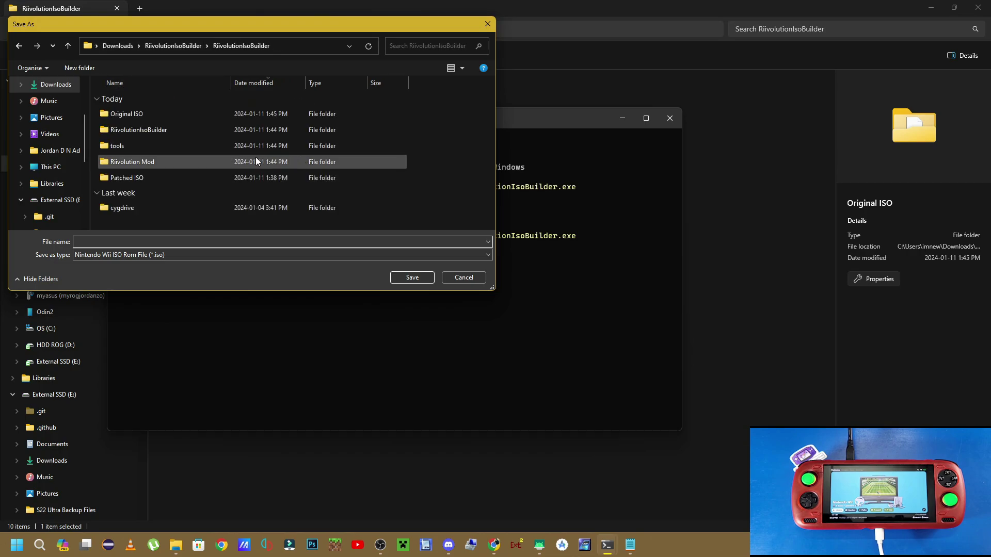
double_click(147, 176)
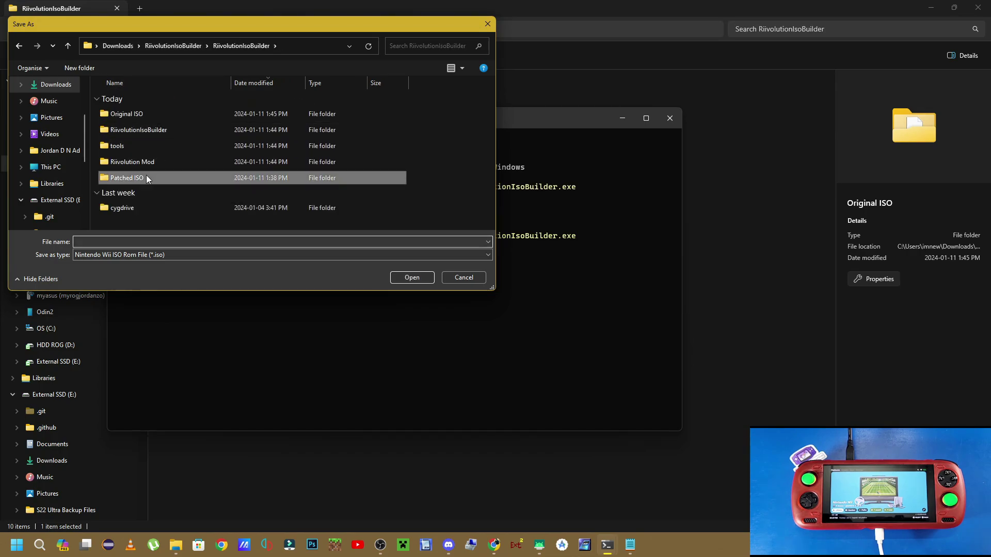
click(177, 253)
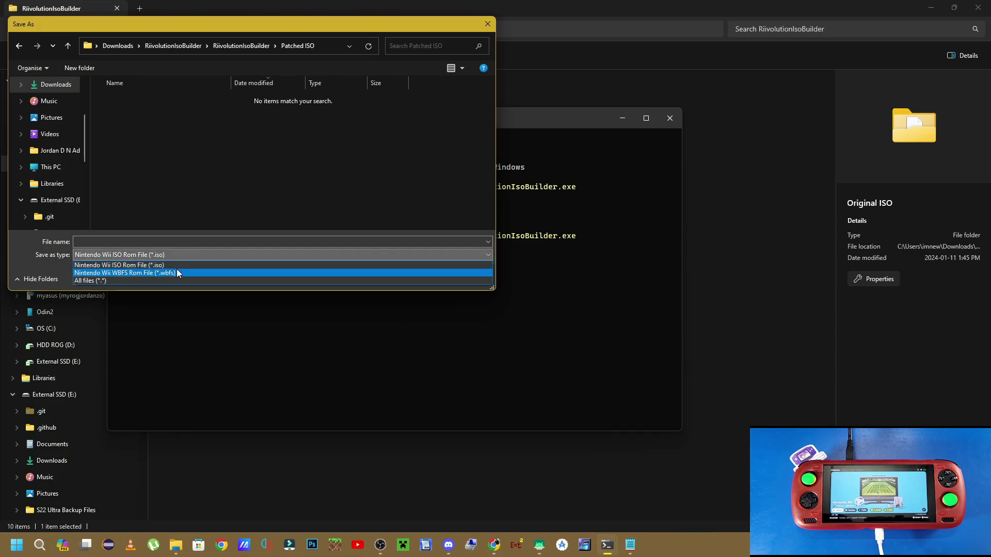
click(175, 268)
click(210, 241)
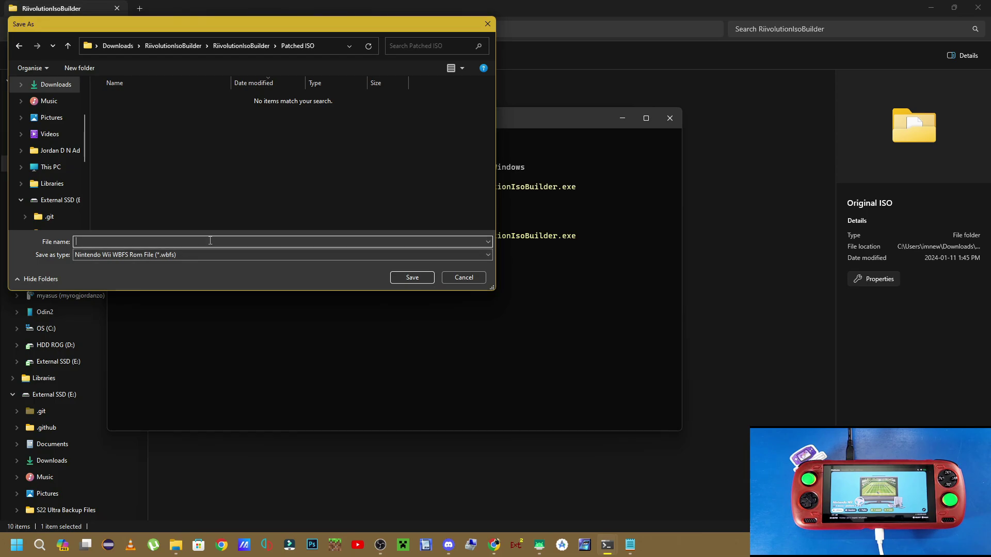
click(191, 255)
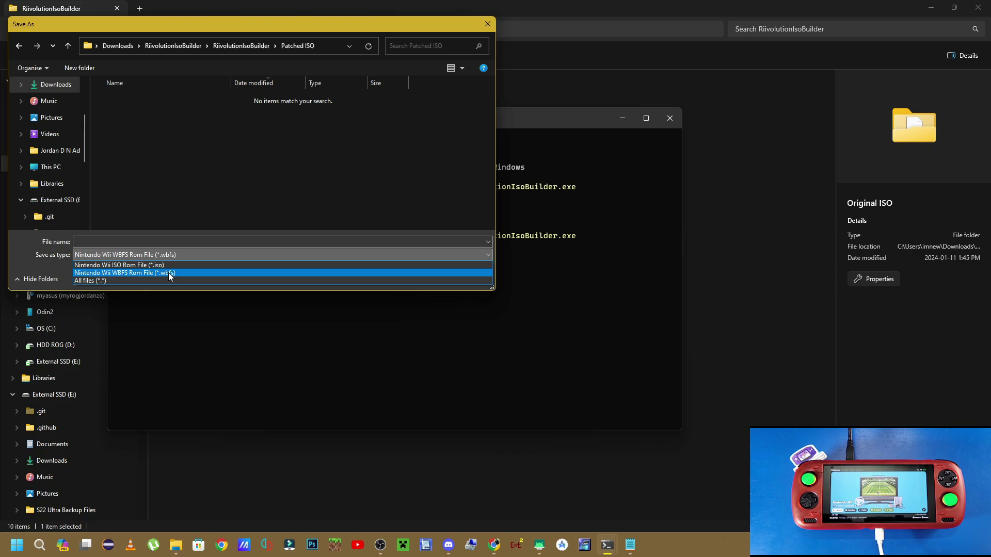
click(172, 273)
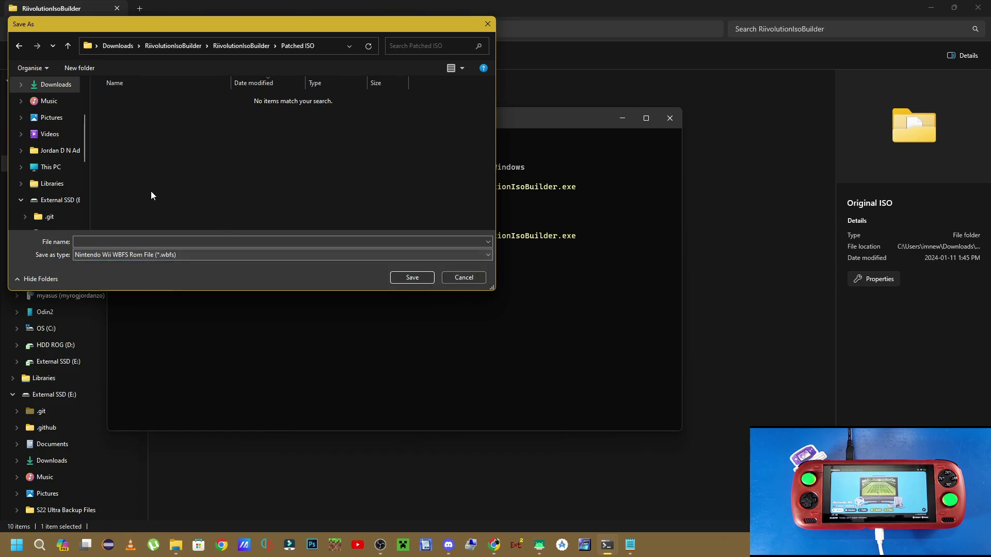
Name the patched output file after the game and save it to start the patching.
click(176, 242)
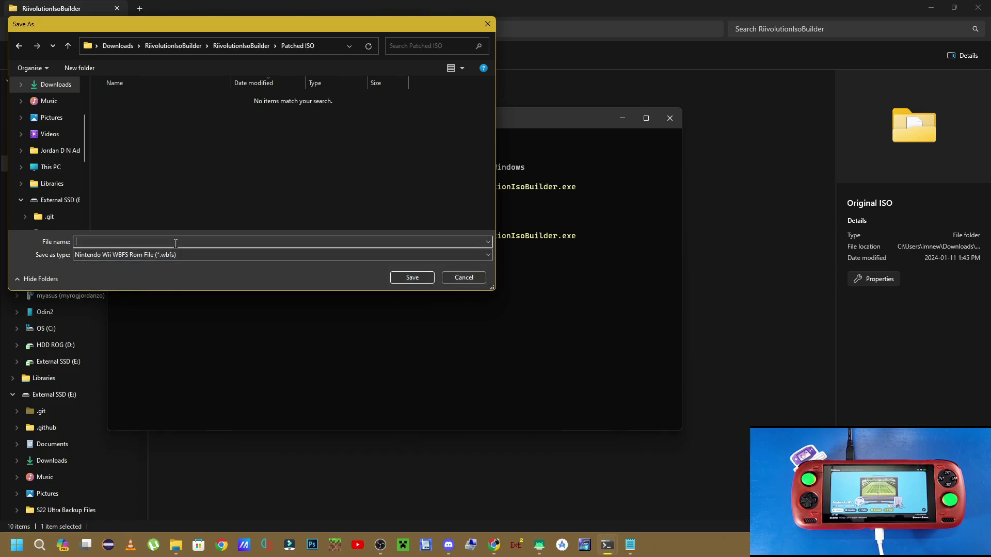
text(Super Mario Galaxy Patched)
click(415, 278)
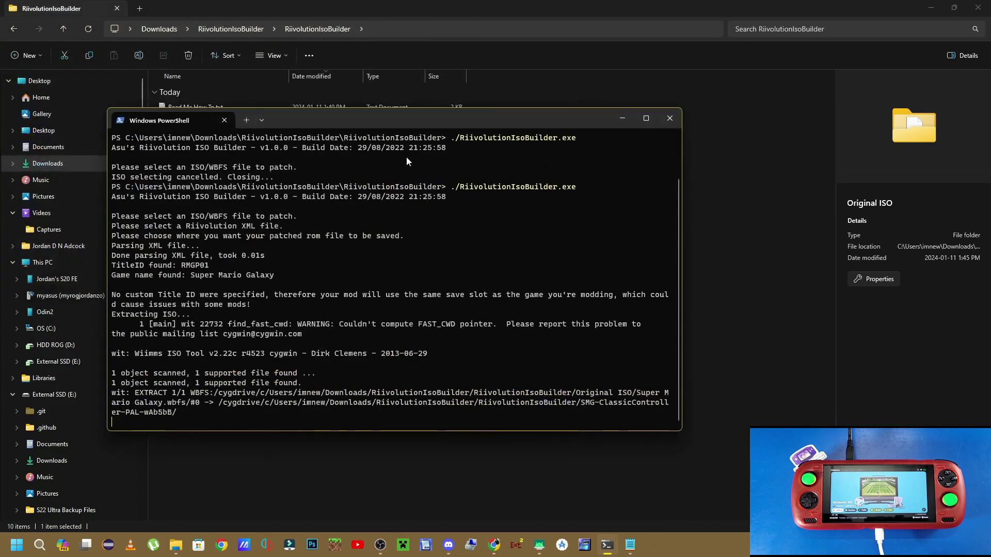
Patch with Classic Controller choice 2 (All-Stars Style), answer No to both shoulder-button swaps, accept the memory patches warning, and close the terminal.
drag(404, 117, 446, 75)
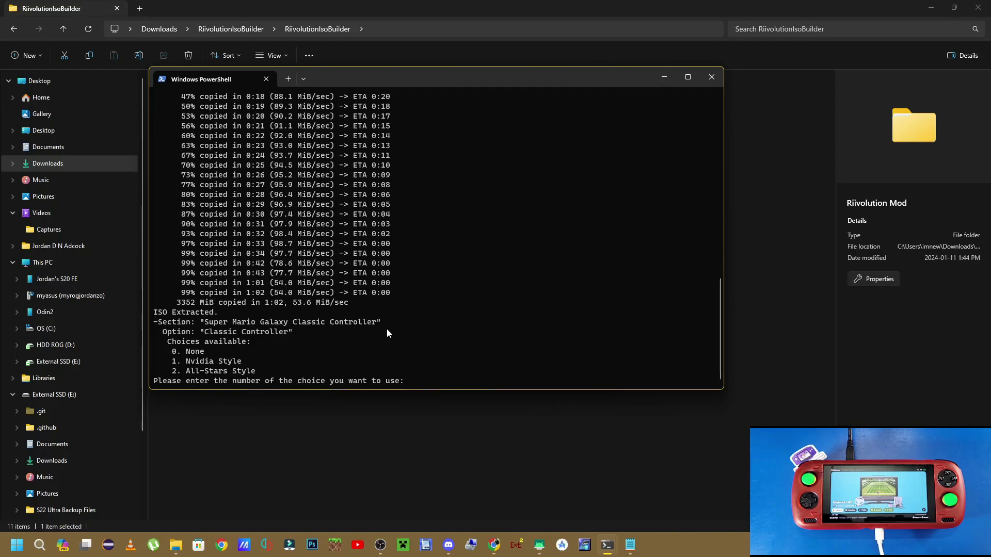
text(2)
key(Return)
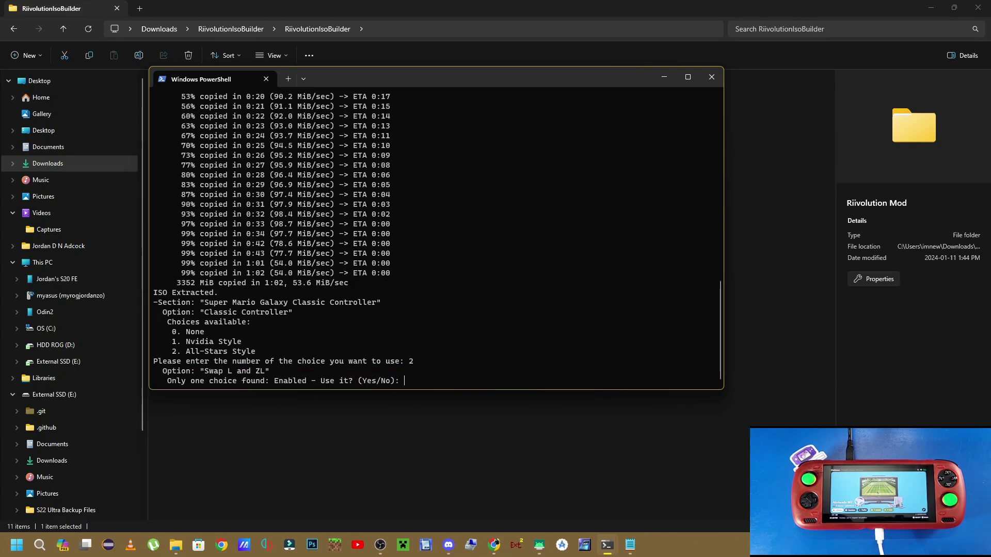
text(No)
key(Return)
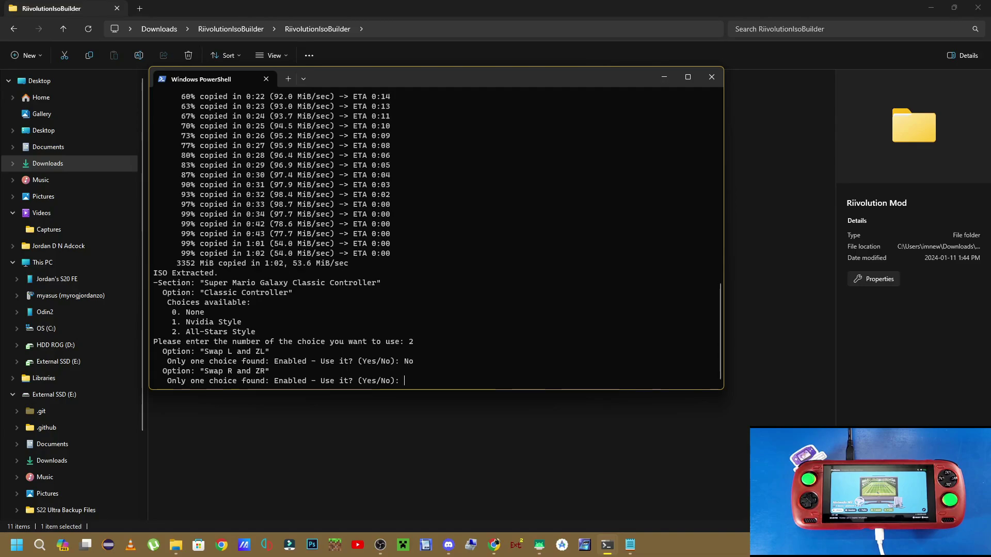
text(No)
key(Return)
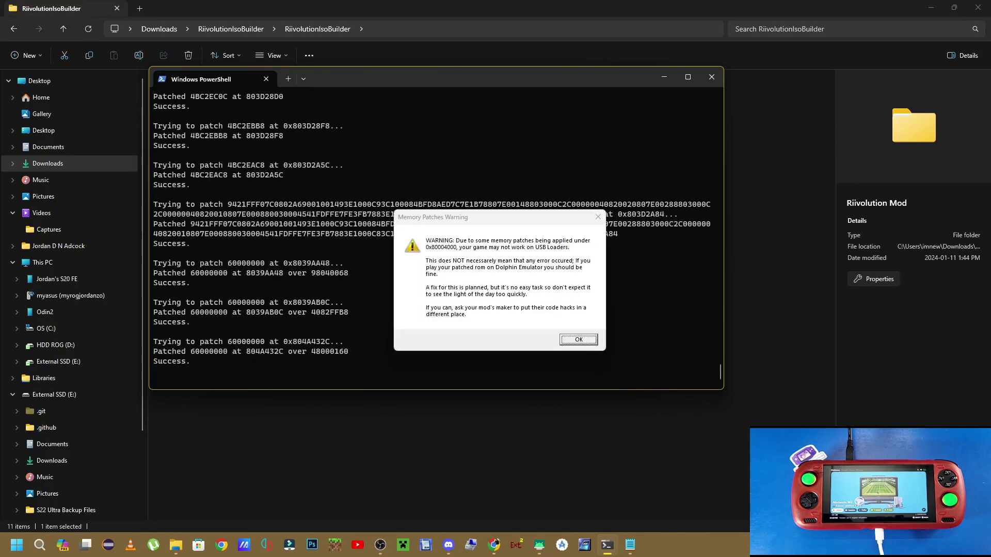
click(579, 340)
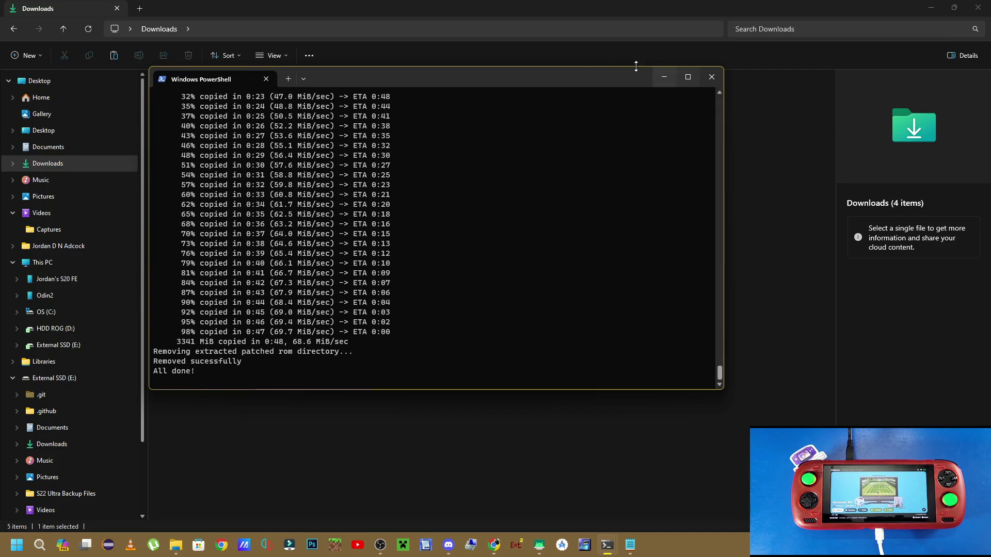
click(711, 77)
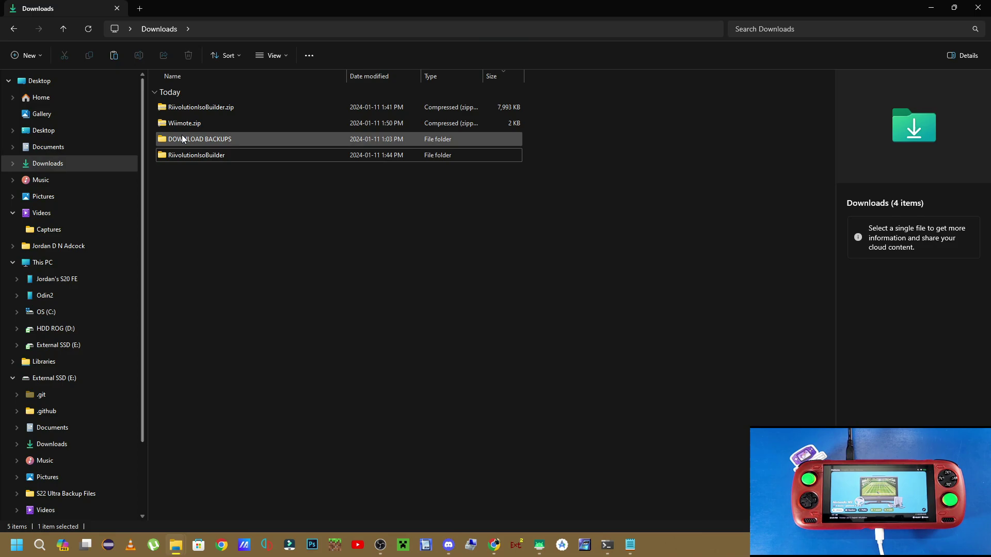
Copy Super Mario Galaxy Patched.wbfs from the Patched ISO folder inside RiivolutionIsoBuilder.
click(205, 154)
double_click(204, 154)
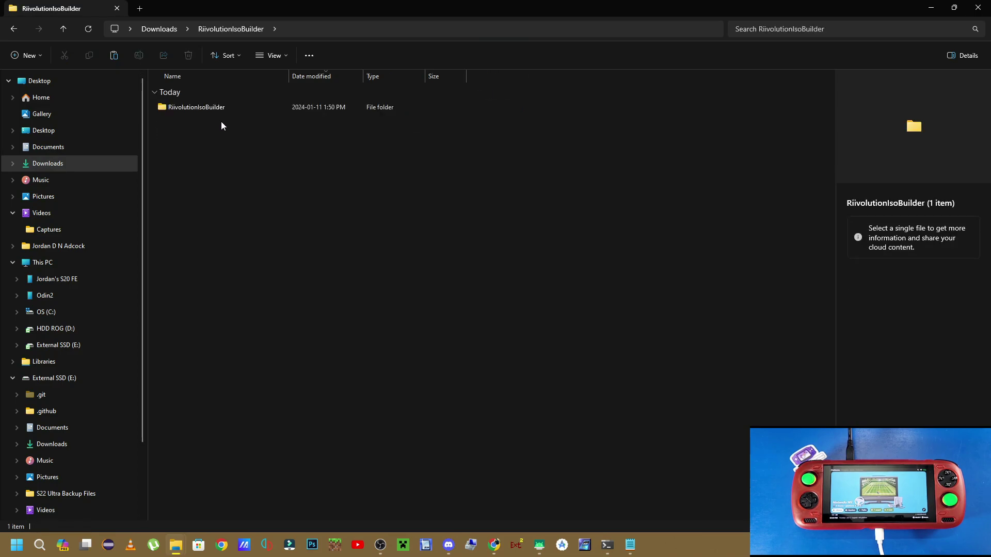
double_click(212, 106)
double_click(209, 123)
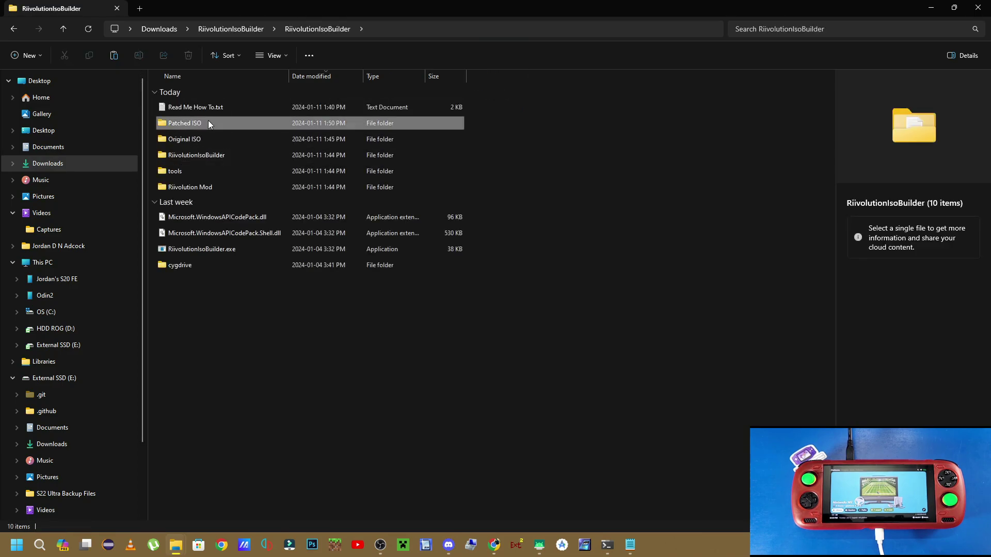
click(230, 111)
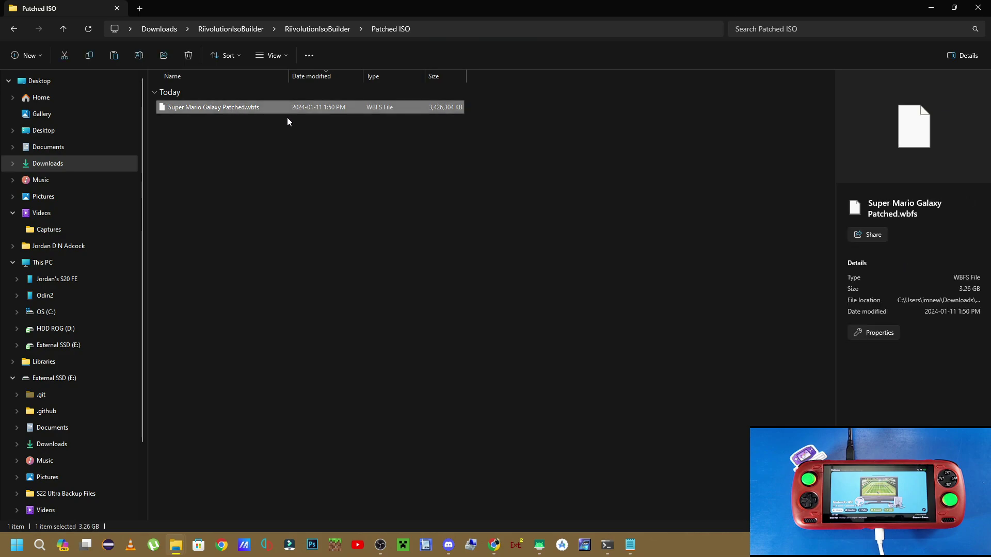
right_click(236, 109)
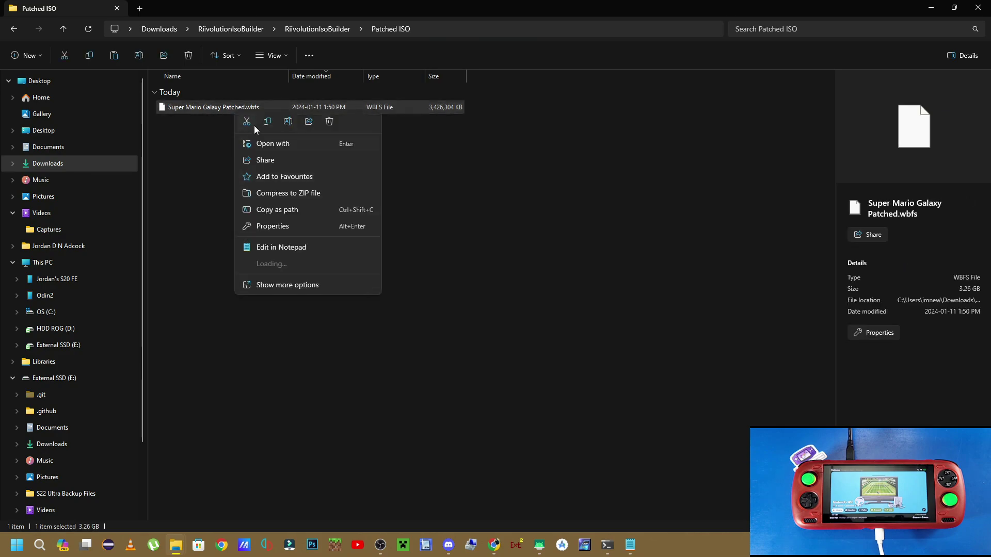
click(268, 122)
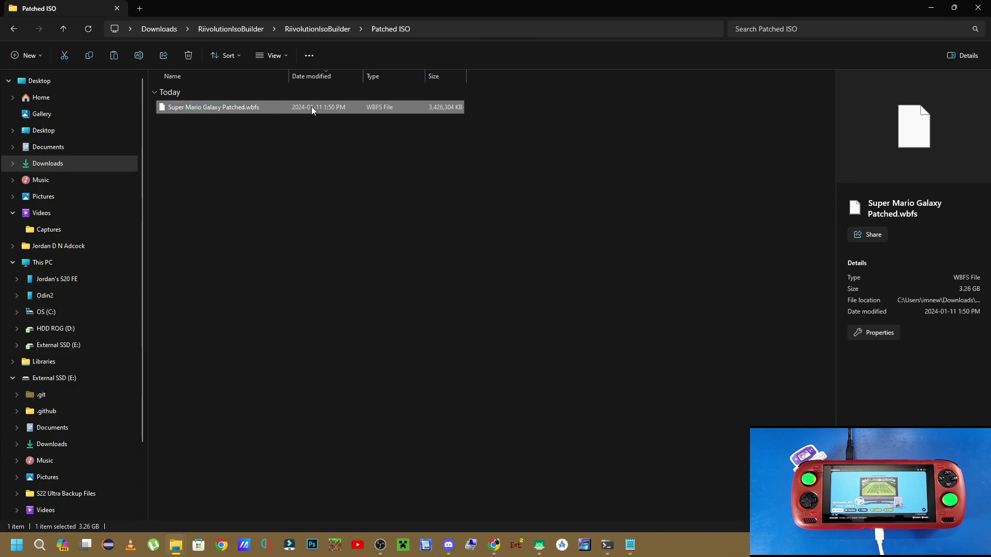
Open the Games folder inside the Wii folder on the Odin2 handheld's storage.
click(38, 295)
double_click(342, 82)
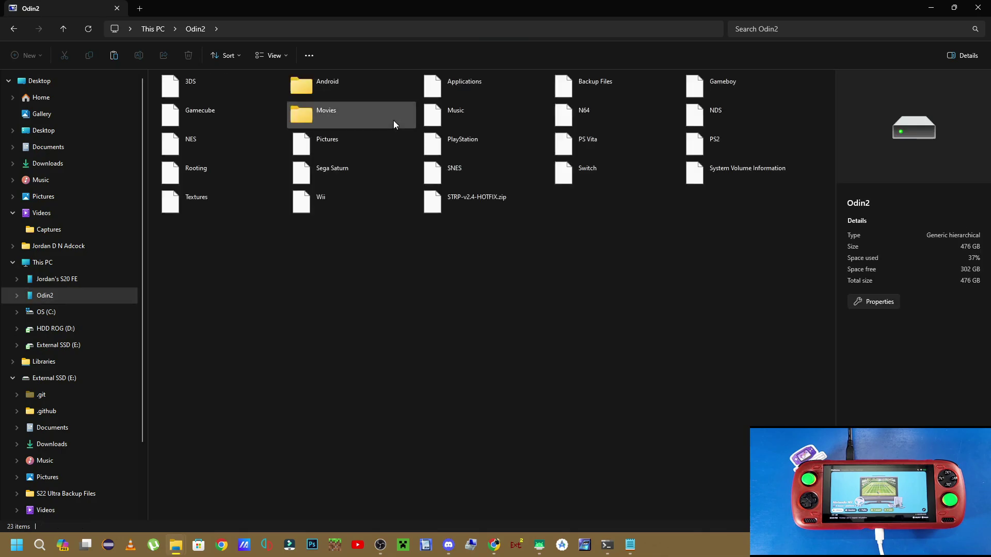
click(317, 195)
double_click(317, 195)
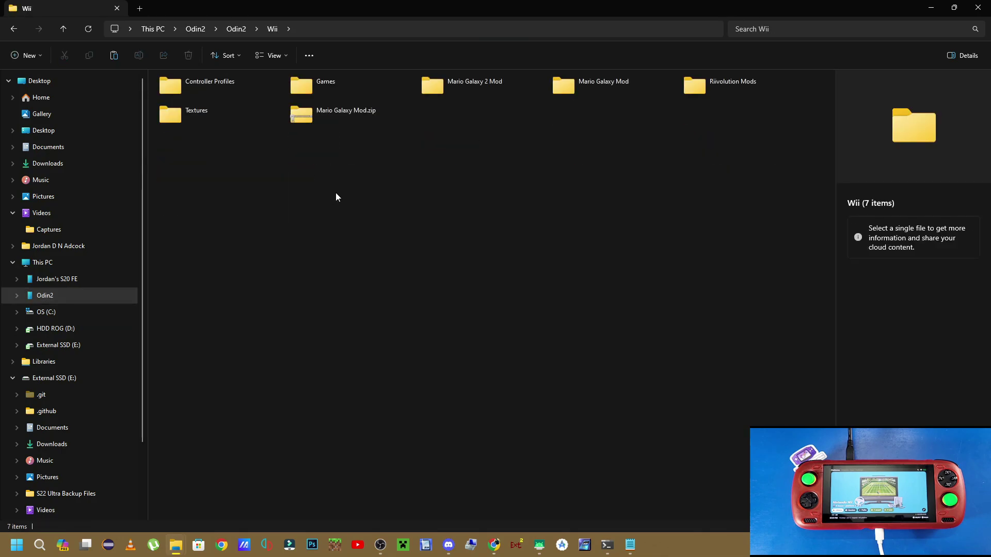
double_click(330, 85)
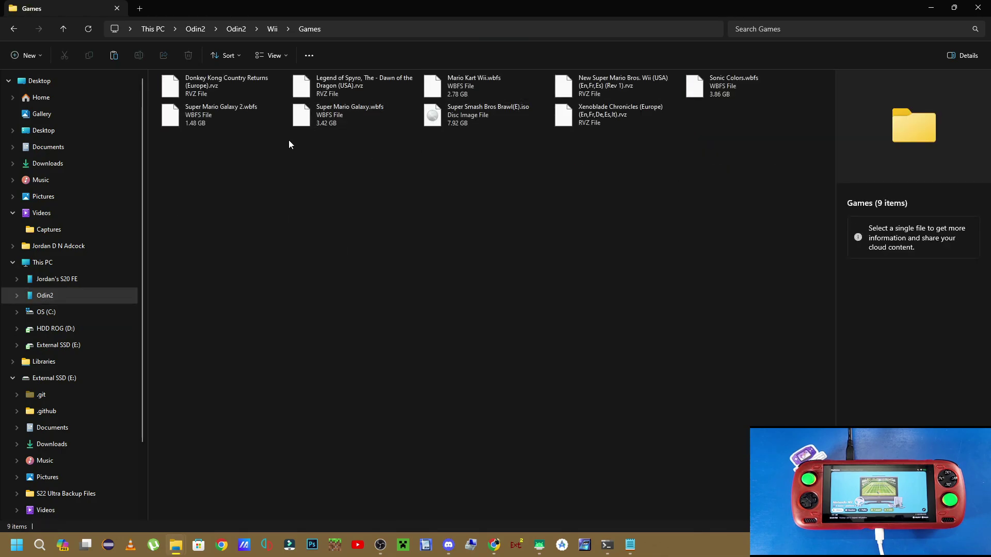
Replace Super Mario Galaxy.wbfs in the Games folder with the copied Super Mario Galaxy Patched.wbfs by deleting the original and pasting, and minimize the window.
click(349, 109)
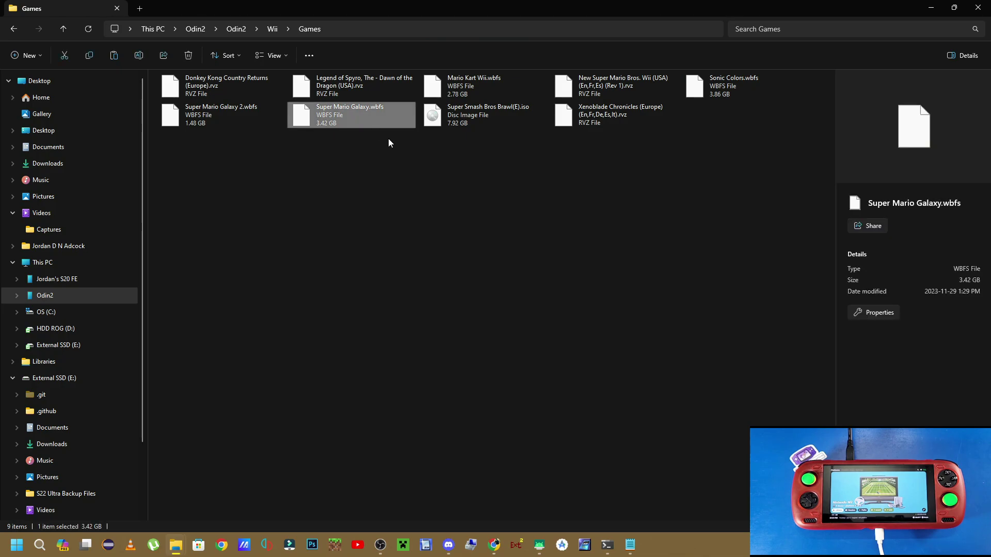
click(468, 122)
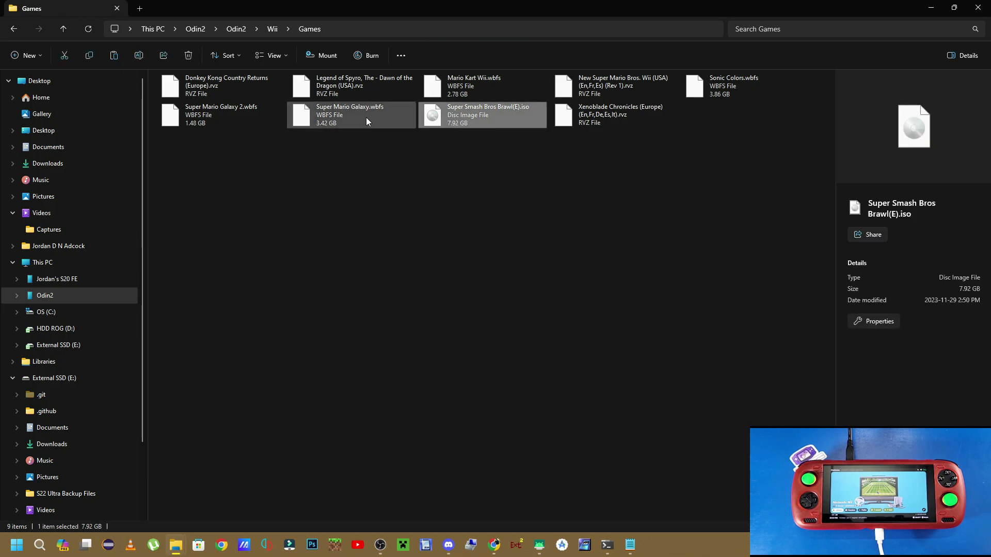
click(366, 117)
key(Delete)
key(Return)
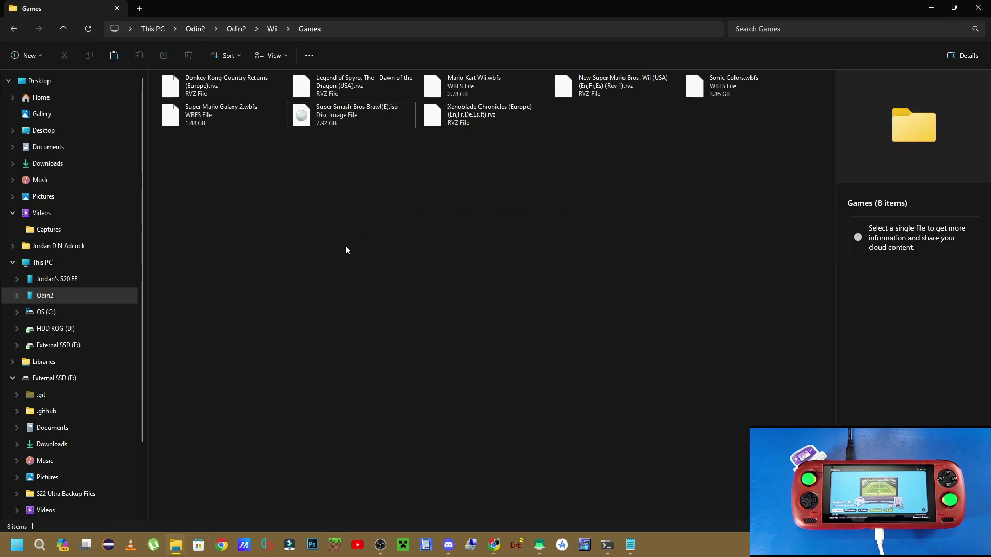
key(ctrl+v)
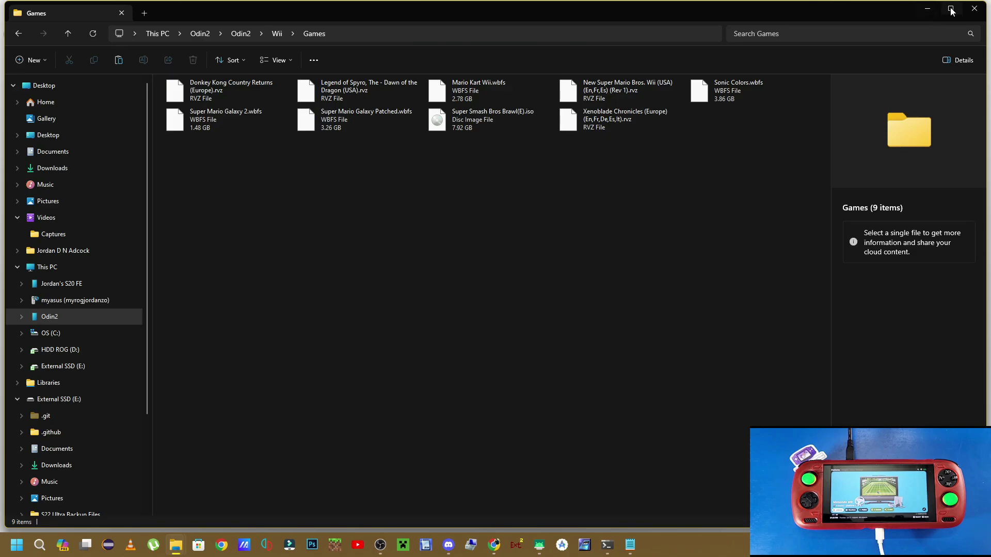
click(928, 8)
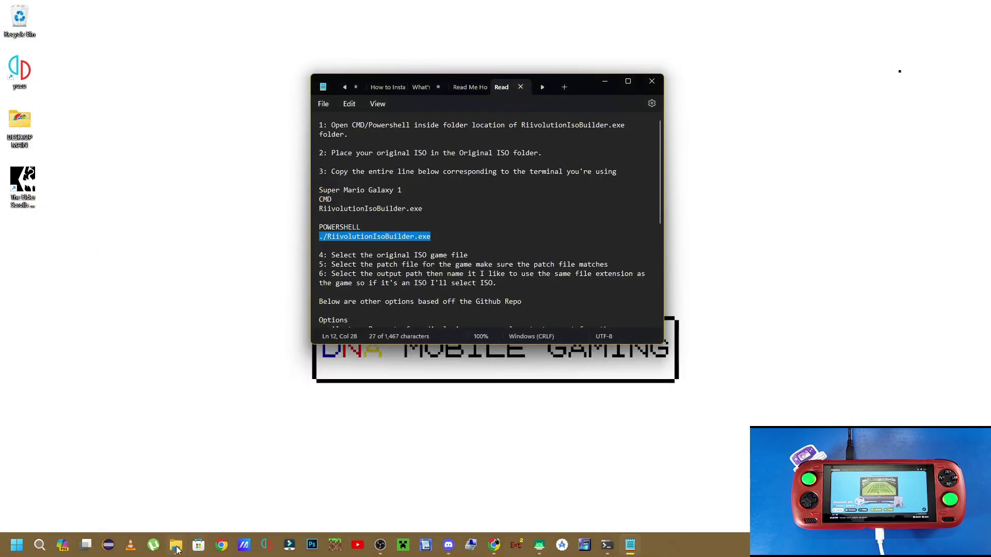
Copy Odin Classic Controller.ini and Xbox Classic Controller.ini from the inner Wiimote folder in Downloads.
mouse_move(176, 550)
click(204, 497)
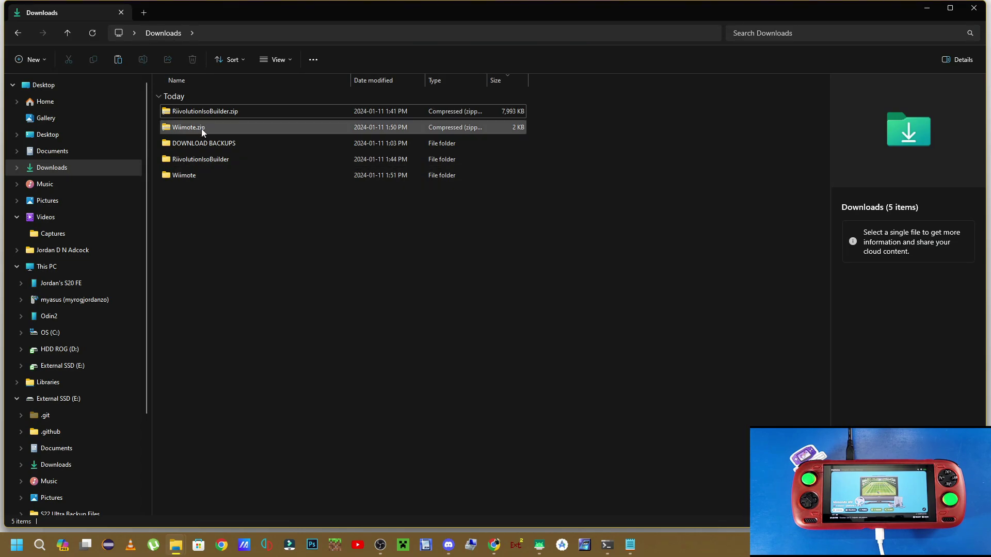
double_click(197, 176)
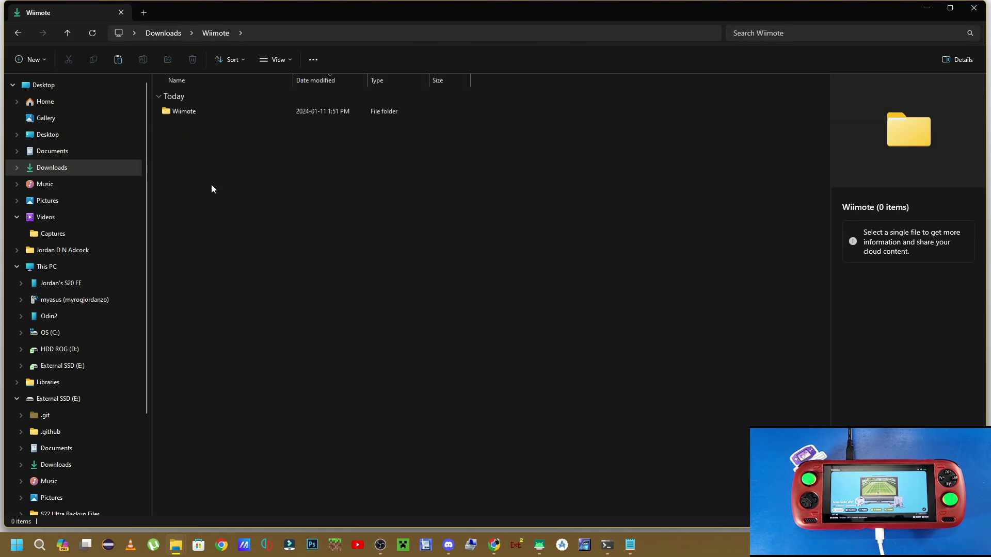
double_click(213, 116)
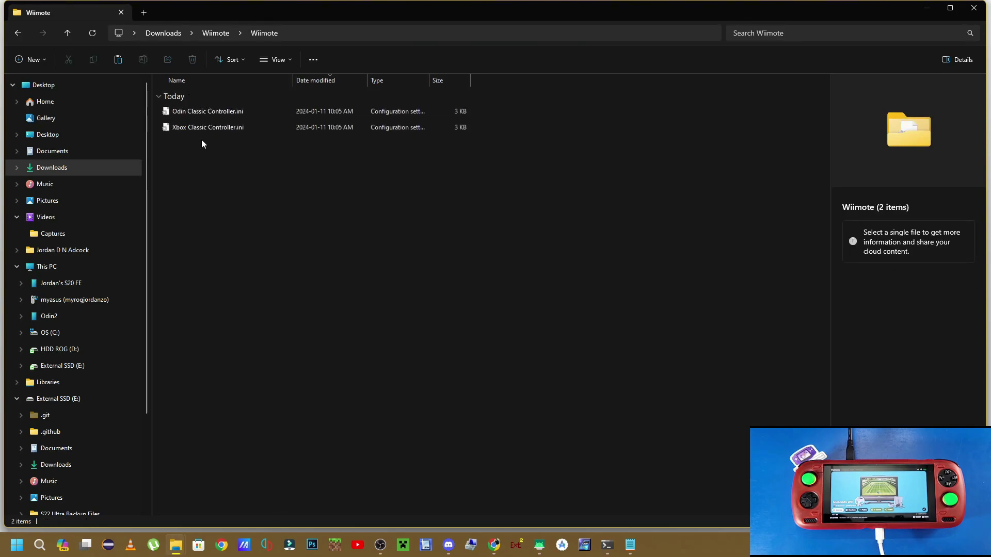
drag(226, 144, 223, 101)
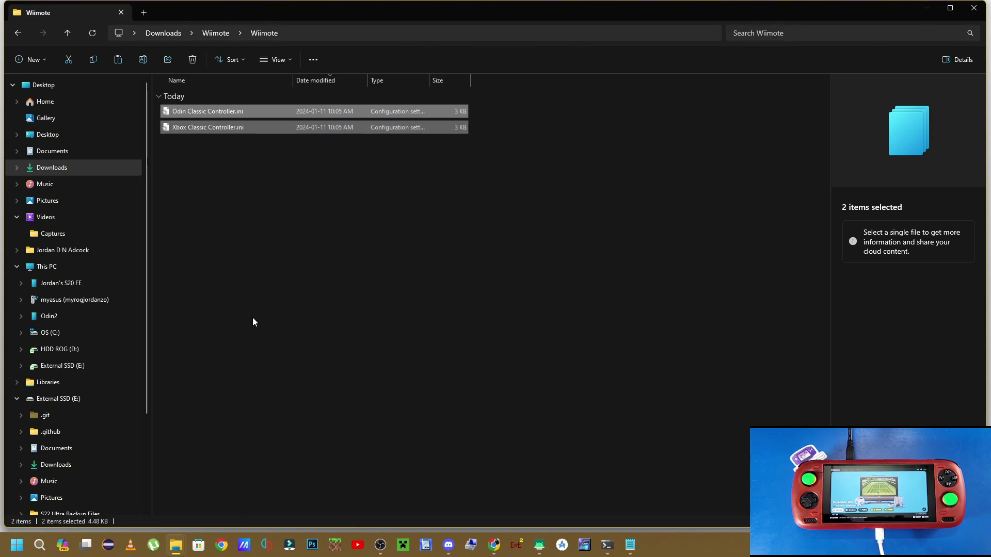
Paste the controller profiles into Wii > Controller Profiles > Wiimote on the Odin2, replacing the existing files, and close the window.
click(76, 316)
double_click(332, 92)
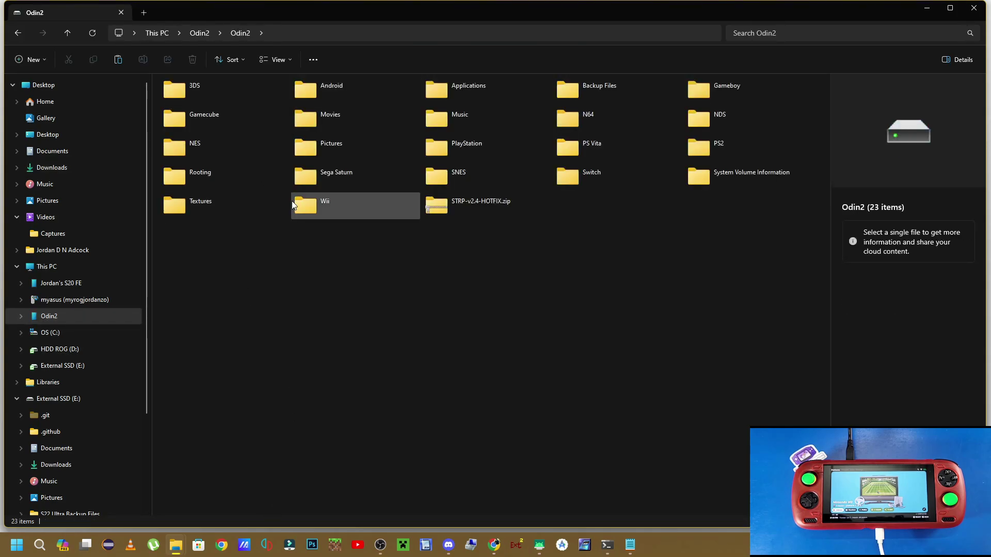
click(323, 207)
double_click(323, 208)
double_click(207, 101)
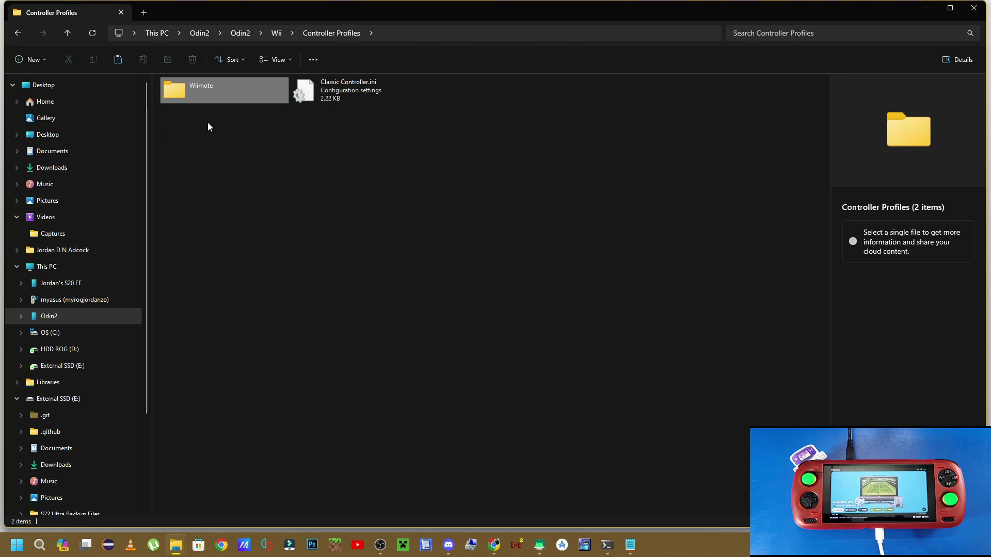
double_click(244, 89)
key(ctrl+v)
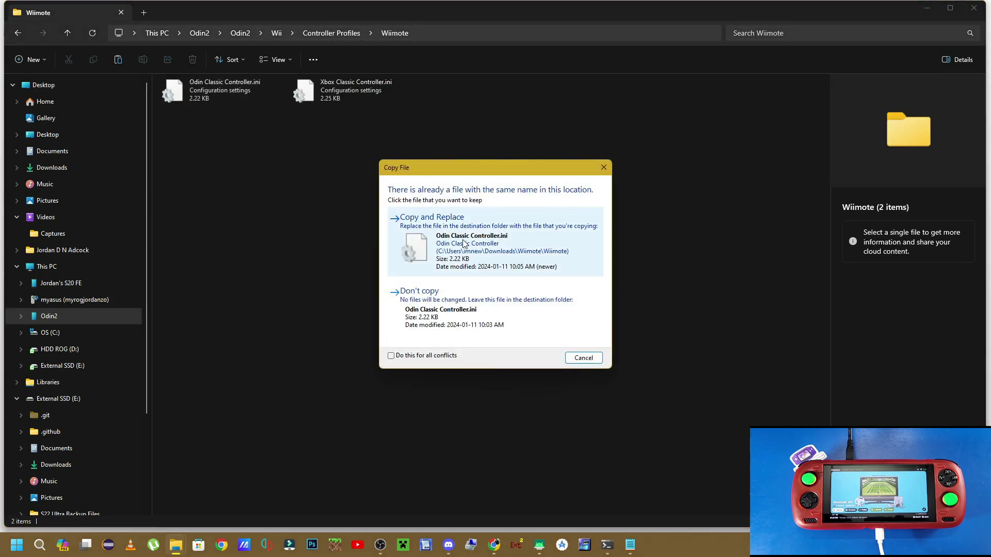
click(496, 264)
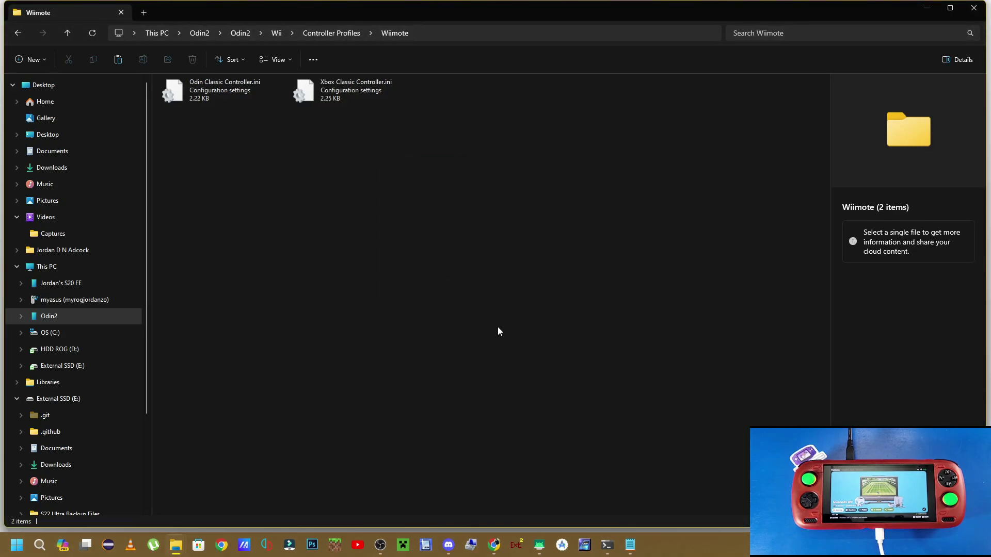
click(964, 11)
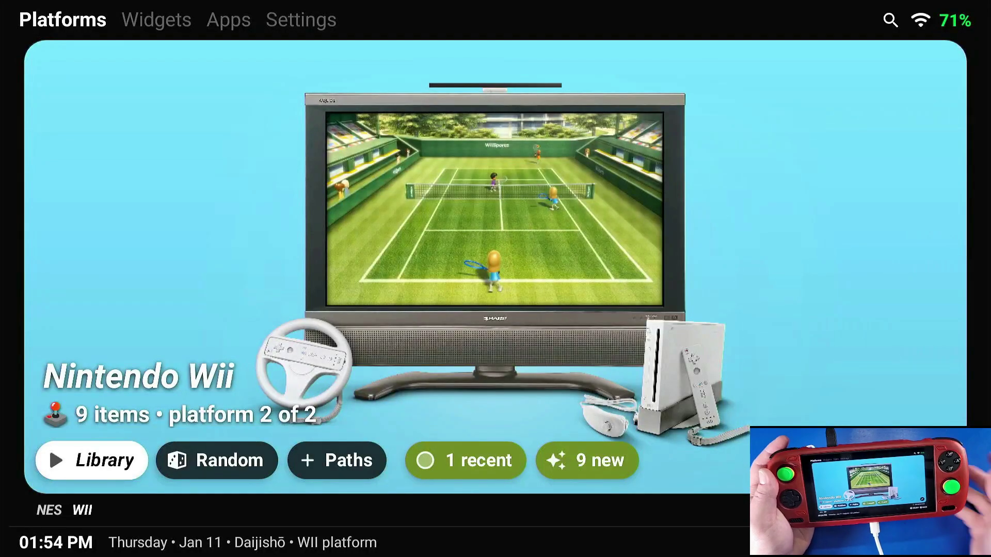
Switch to Dolphin Emulator on the handheld, look through the Wii game library, and return to the home screen.
click(228, 19)
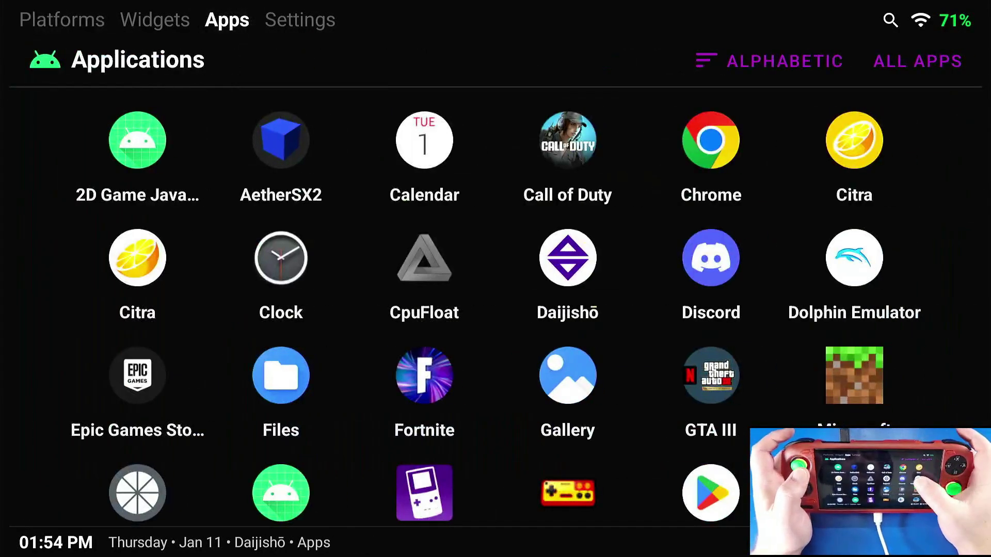
click(854, 274)
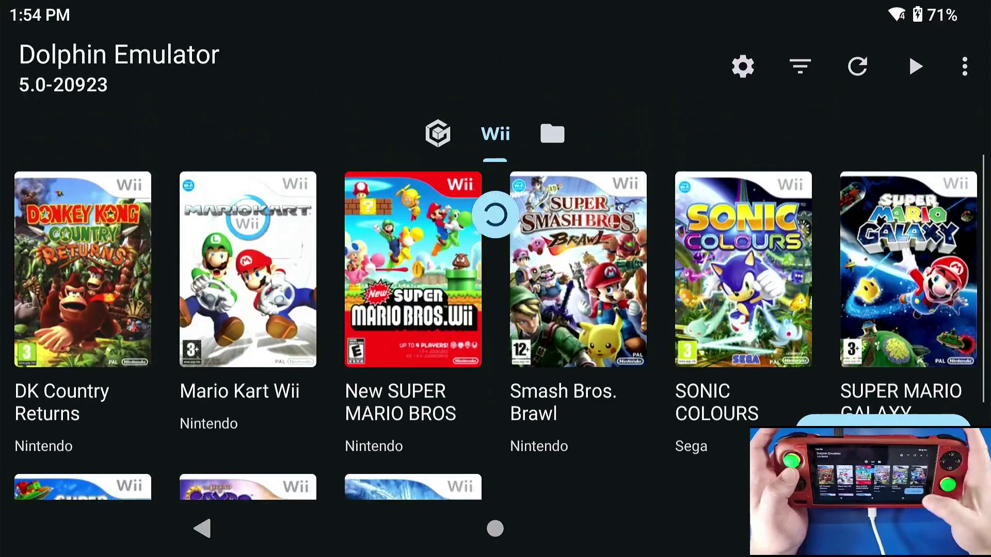
scroll(495, 330, down, 5)
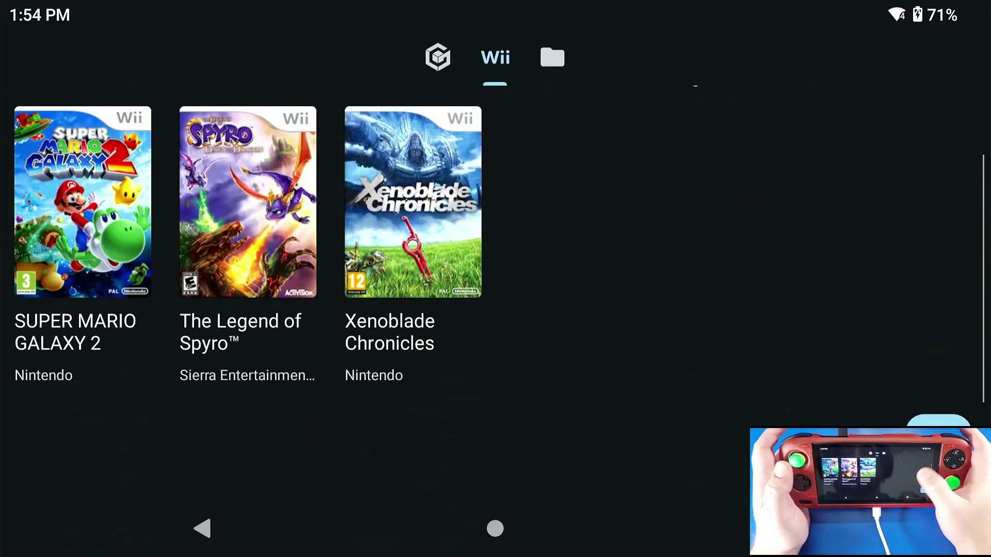
scroll(496, 331, up, 5)
click(494, 528)
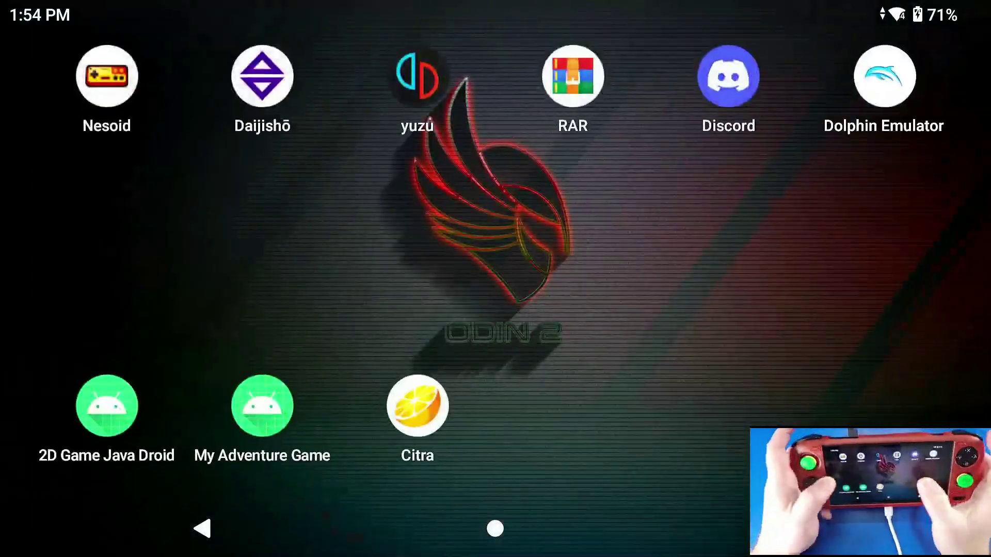
Switch to the Android Files app and open the Controller Profiles folder containing the Wiimote folder.
scroll(495, 278, left, 1)
scroll(495, 279, left, 1)
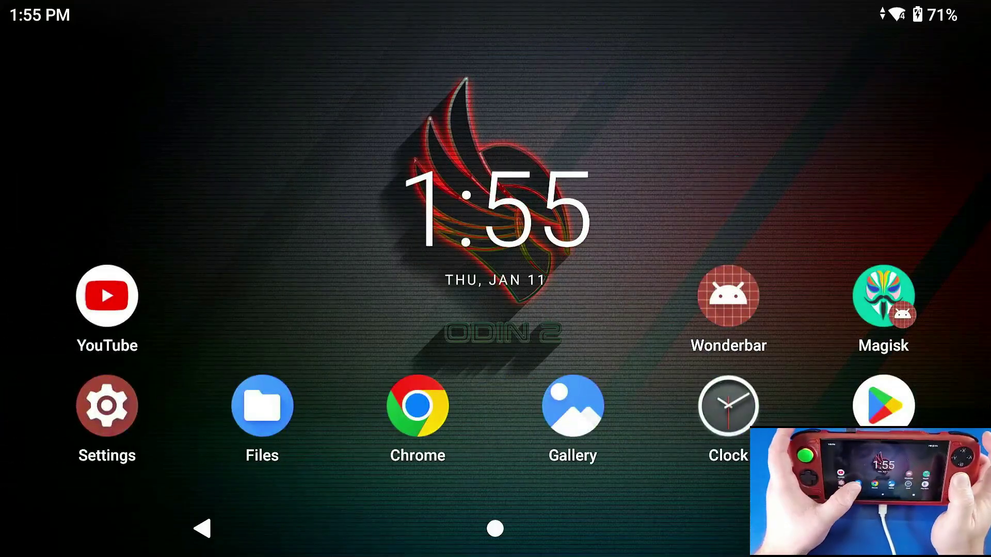
click(262, 406)
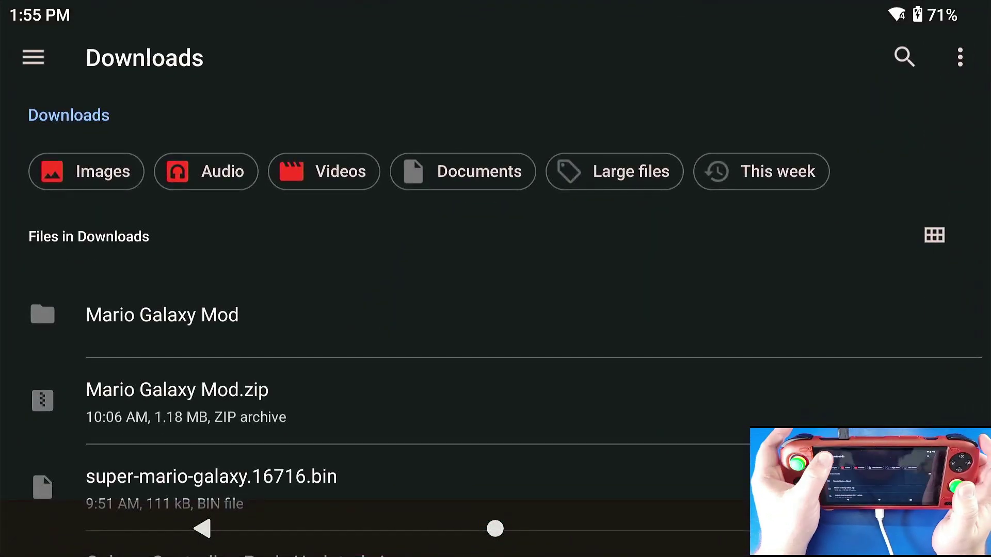
click(33, 57)
scroll(166, 289, down, 4)
click(97, 367)
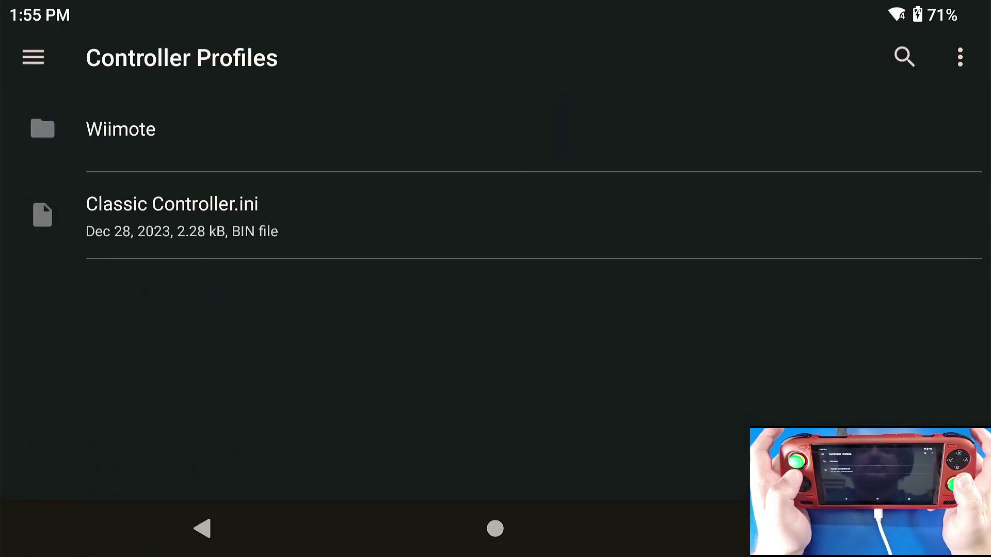
Select Xbox Classic Controller.ini in the Wiimote folder and start copying it to another location.
click(120, 129)
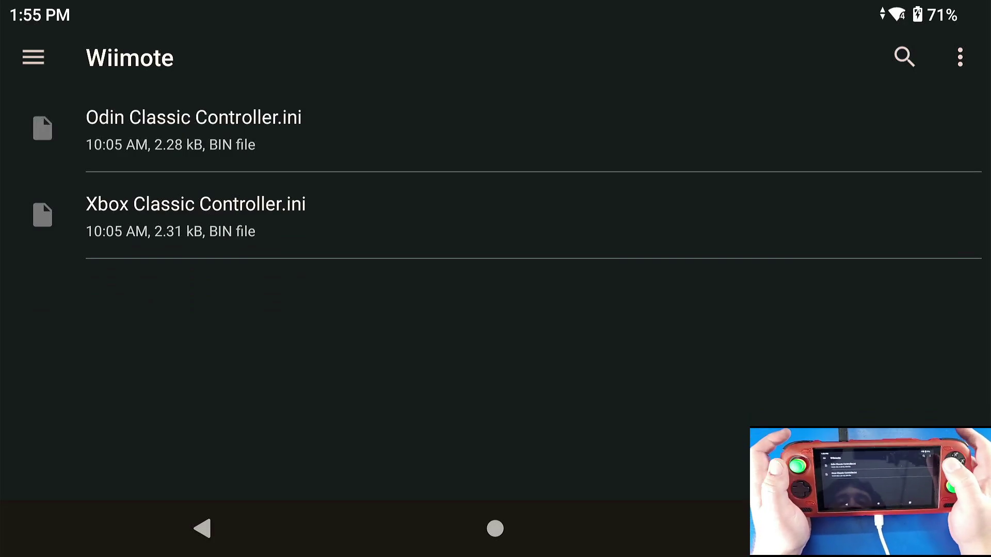
click(196, 214)
click(959, 57)
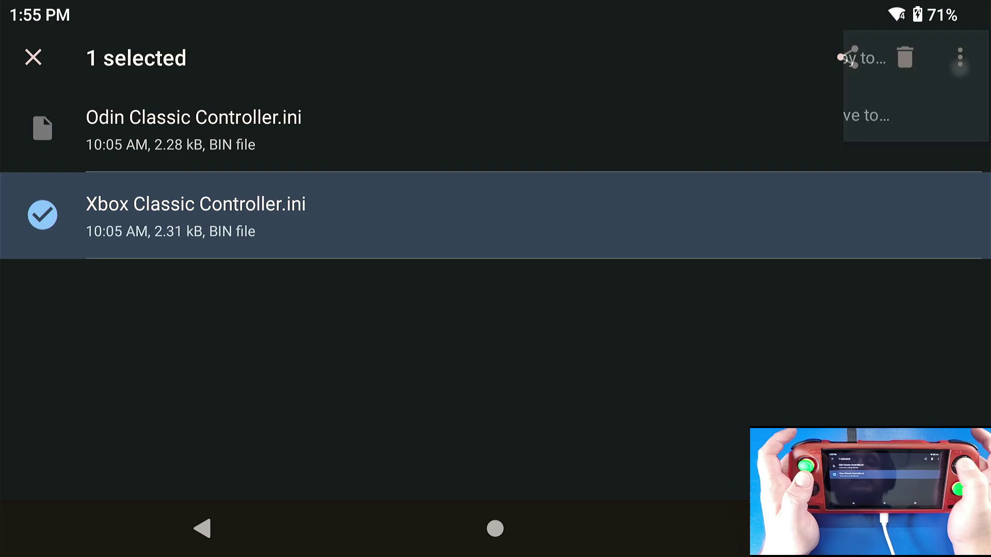
key(Escape)
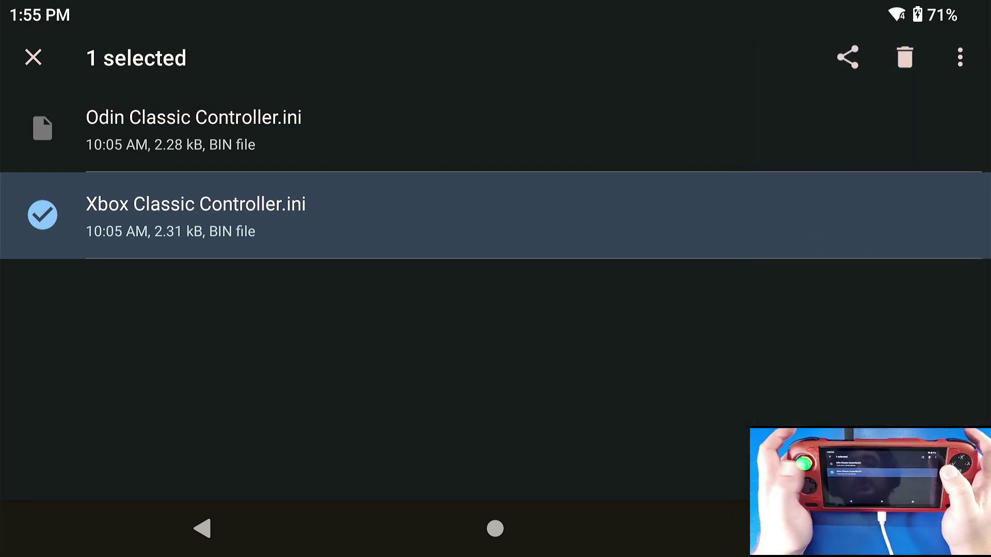
click(960, 57)
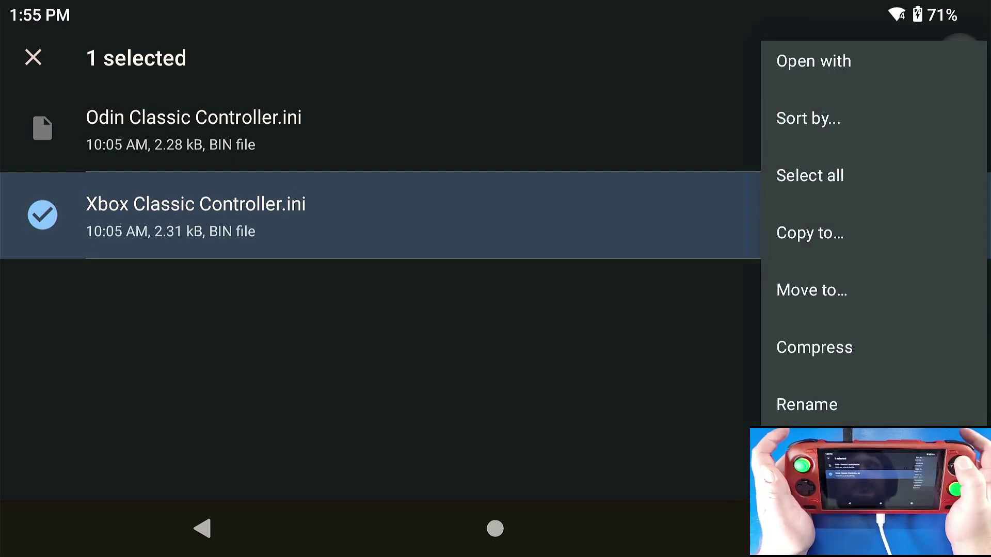
click(806, 243)
Copy the file into Dolphin Emulator's storage under Config > Profiles > Wiimote.
click(33, 57)
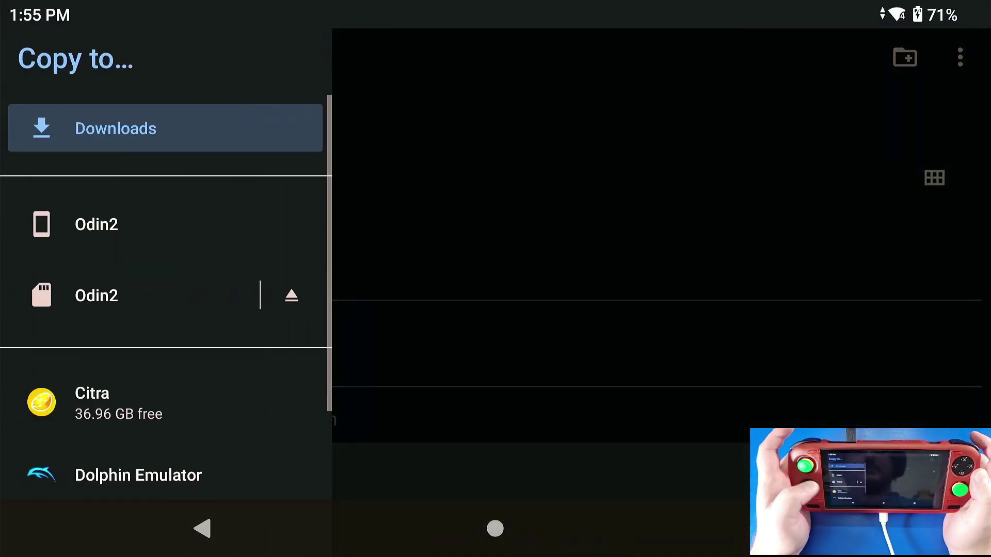
scroll(166, 289, down, 3)
click(139, 310)
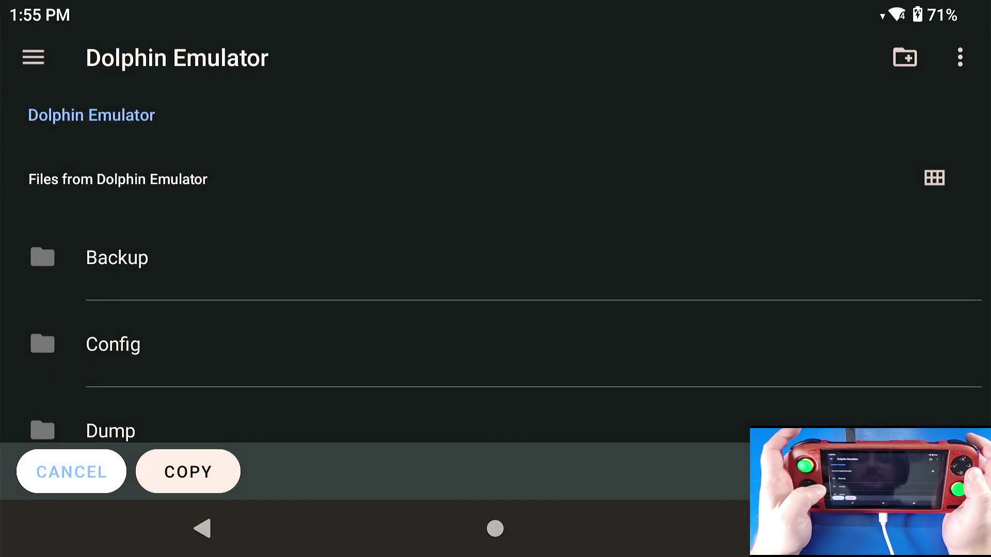
scroll(496, 258, down, 3)
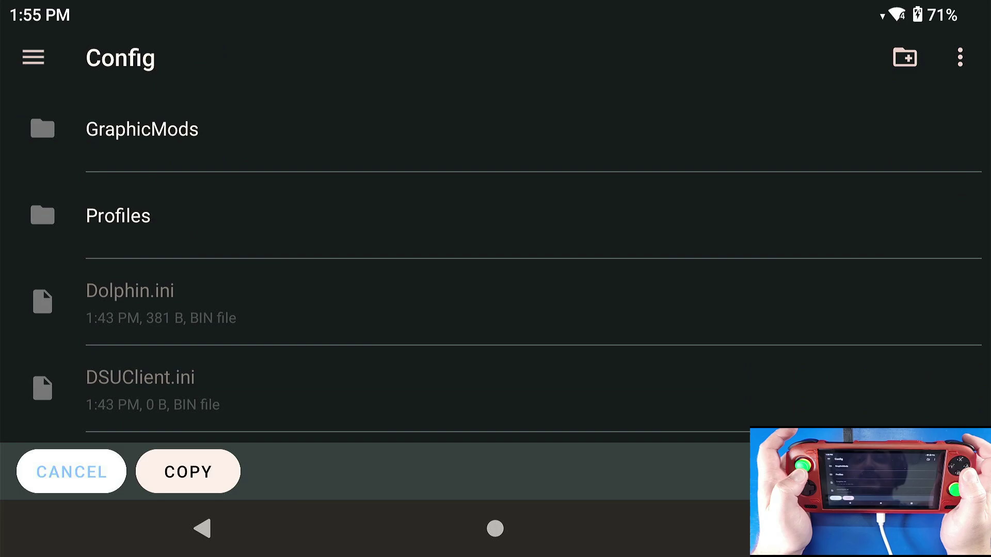
click(118, 216)
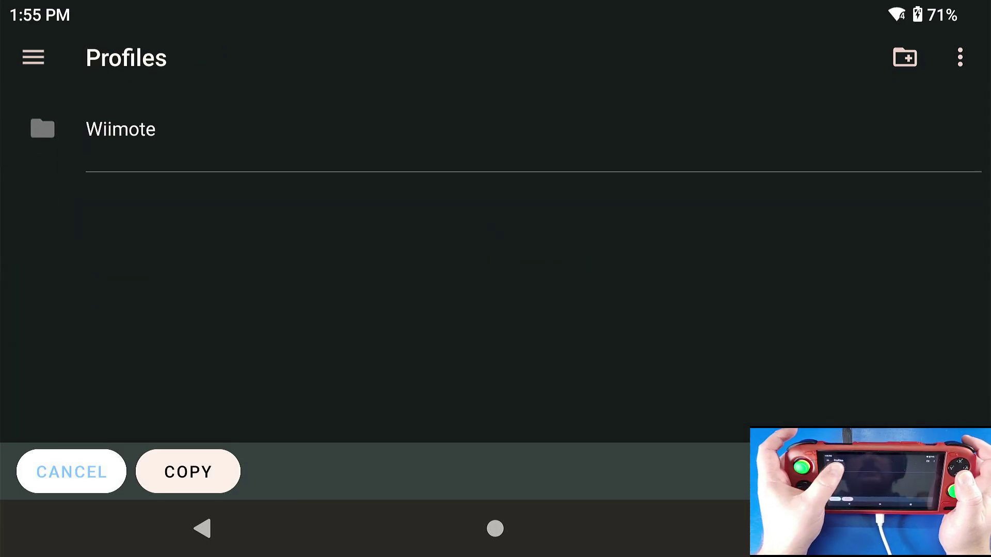
click(120, 129)
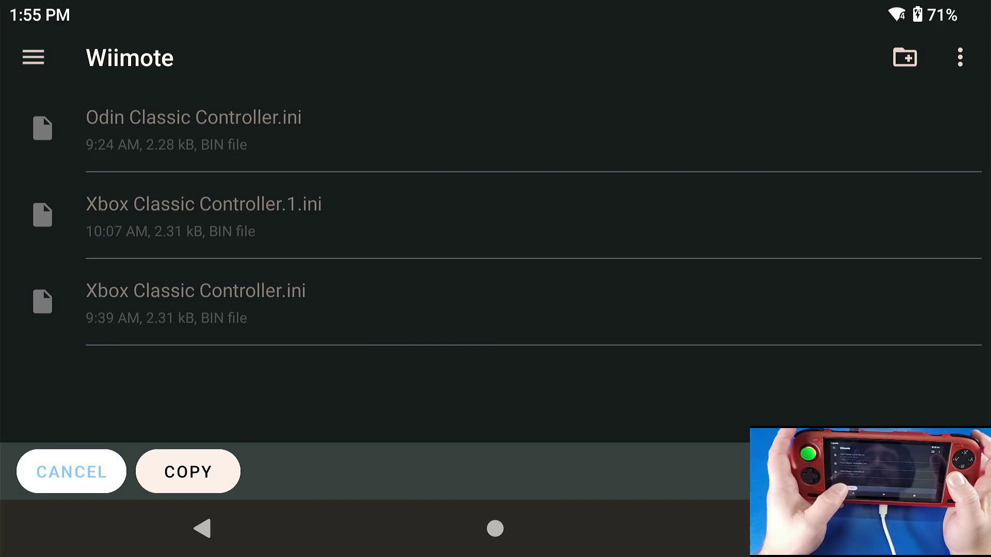
click(188, 471)
Browse to Dolphin Emulator's storage and open the Config > Profiles > Wiimote folder.
click(33, 58)
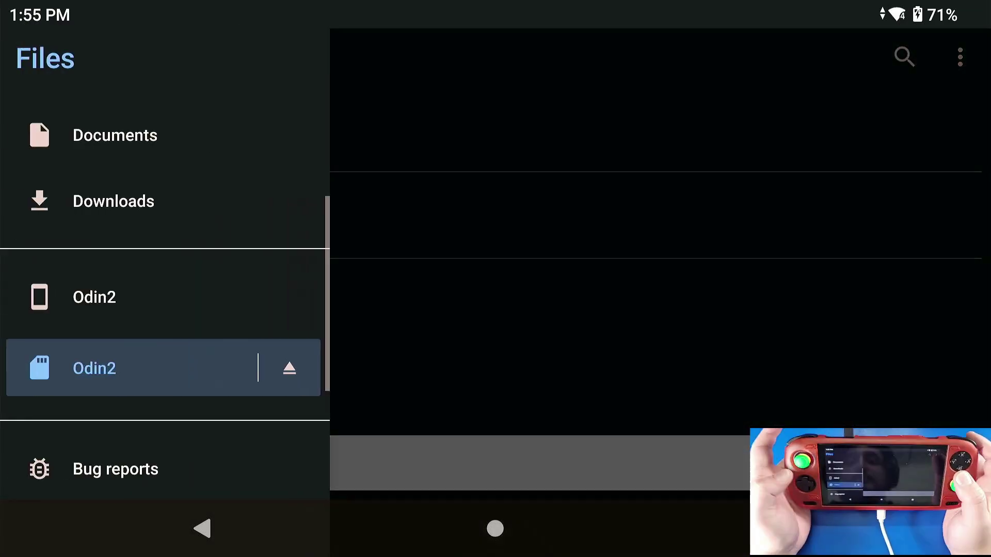
click(135, 368)
scroll(496, 279, down, 15)
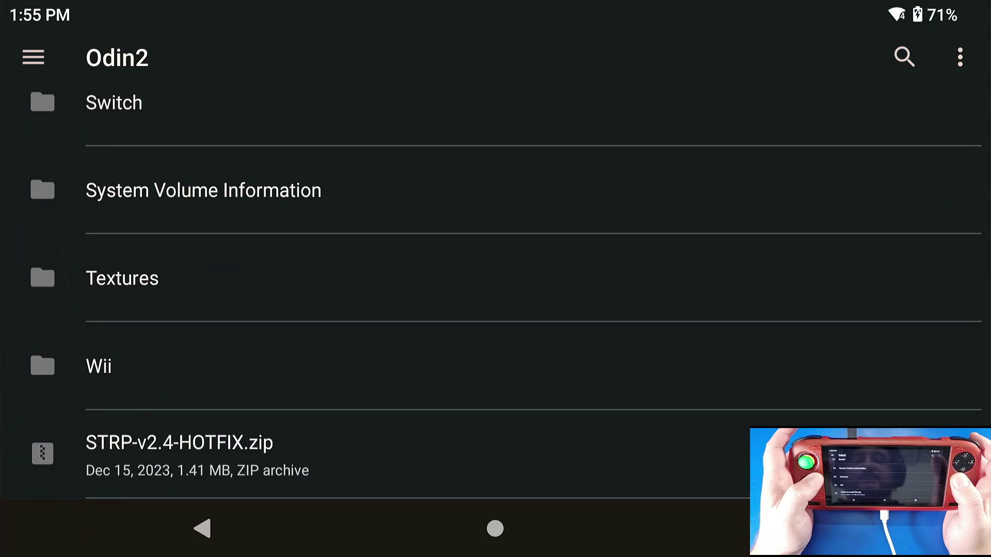
click(33, 58)
scroll(147, 289, down, 4)
click(139, 374)
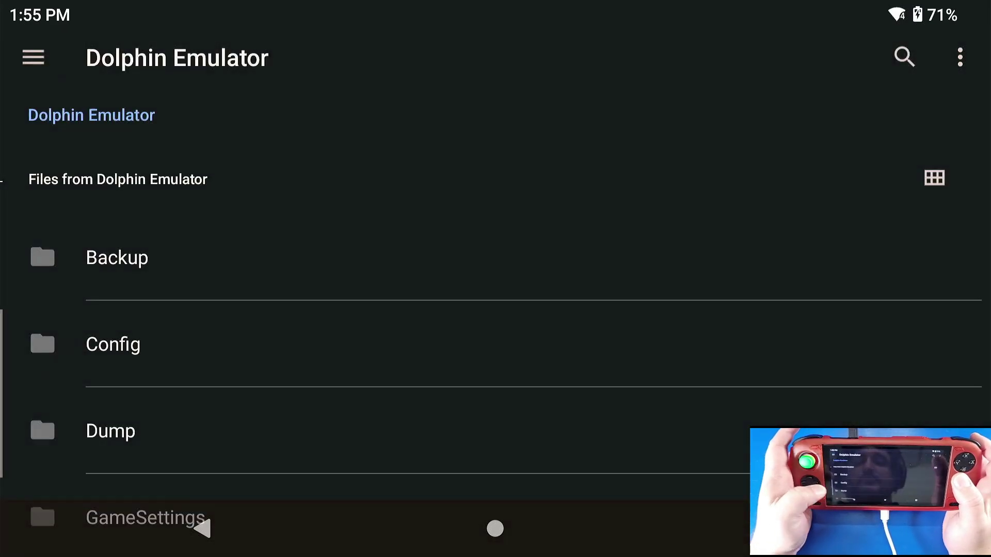
scroll(495, 293, down, 3)
key(Up)
key(Up)
key(Up)
key(Return)
key(Down)
key(Return)
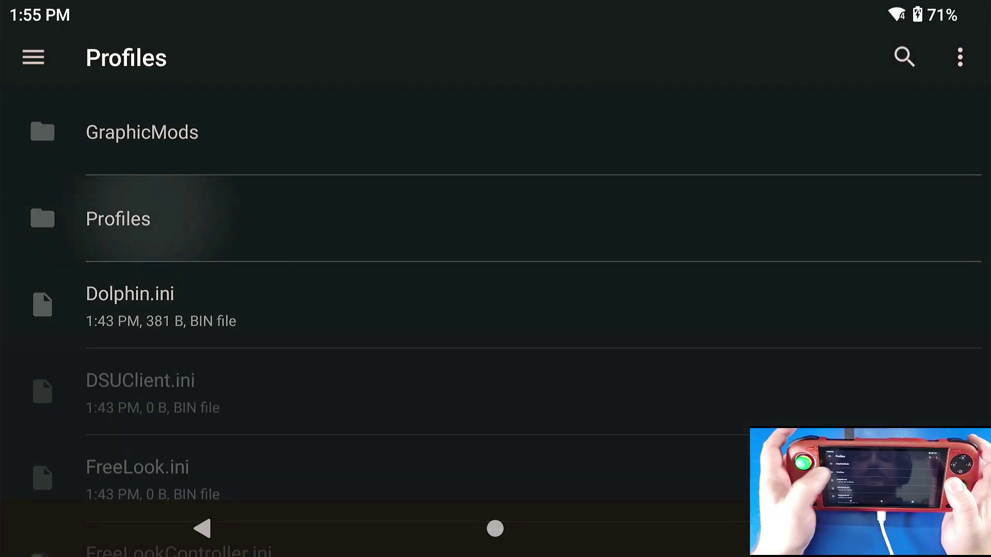
key(Return)
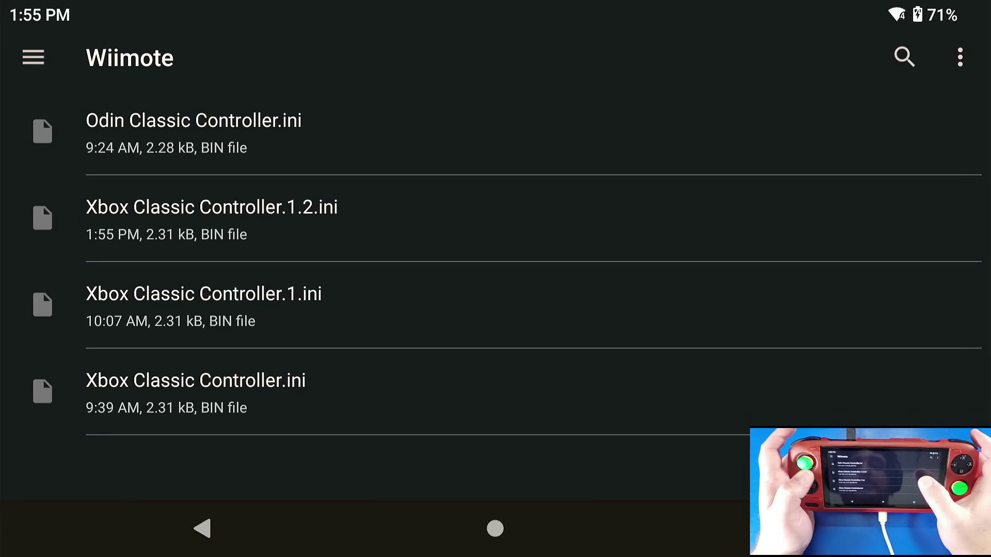
Delete Xbox Classic Controller.1.ini and Xbox Classic Controller.ini from the Wiimote profiles folder.
click(723, 305)
click(723, 391)
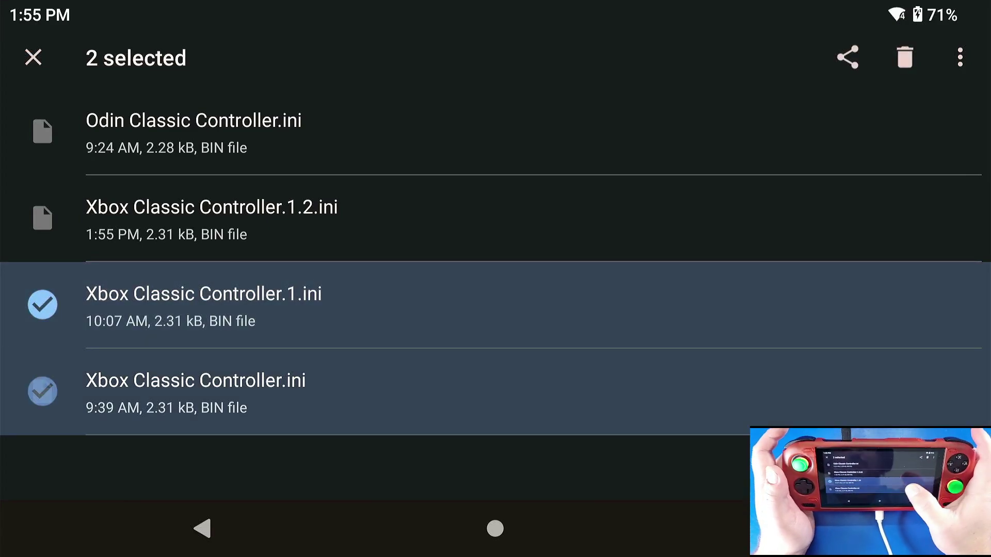
click(904, 57)
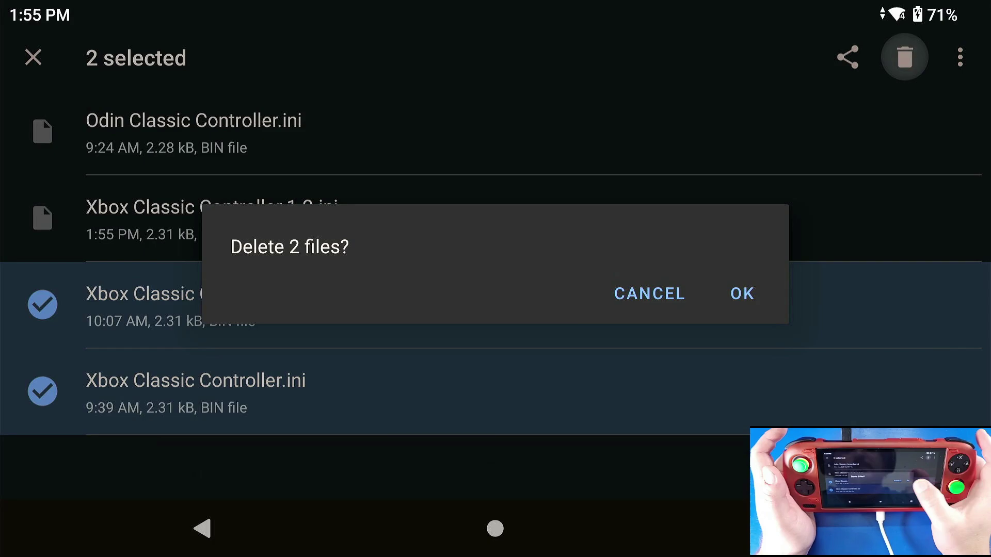
click(741, 293)
Rename Xbox Classic Controller.1.2.ini as Xbox Classic Controller.ini.
click(723, 218)
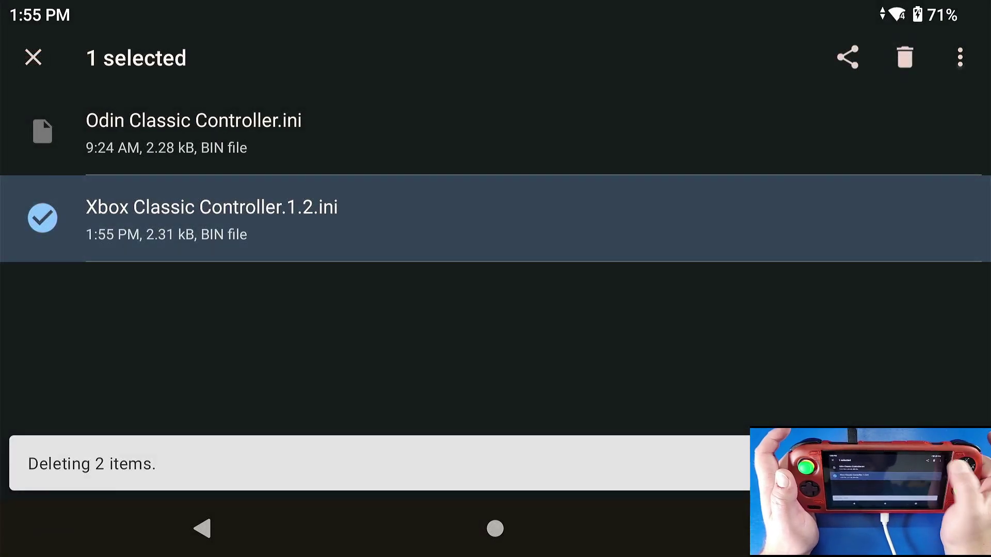
click(960, 56)
click(802, 414)
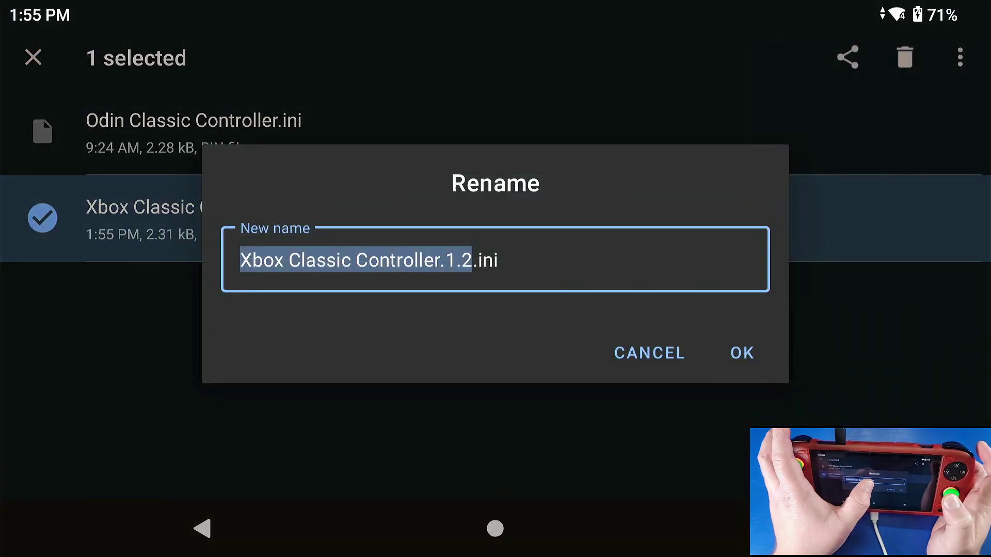
click(476, 260)
click(263, 56)
click(916, 423)
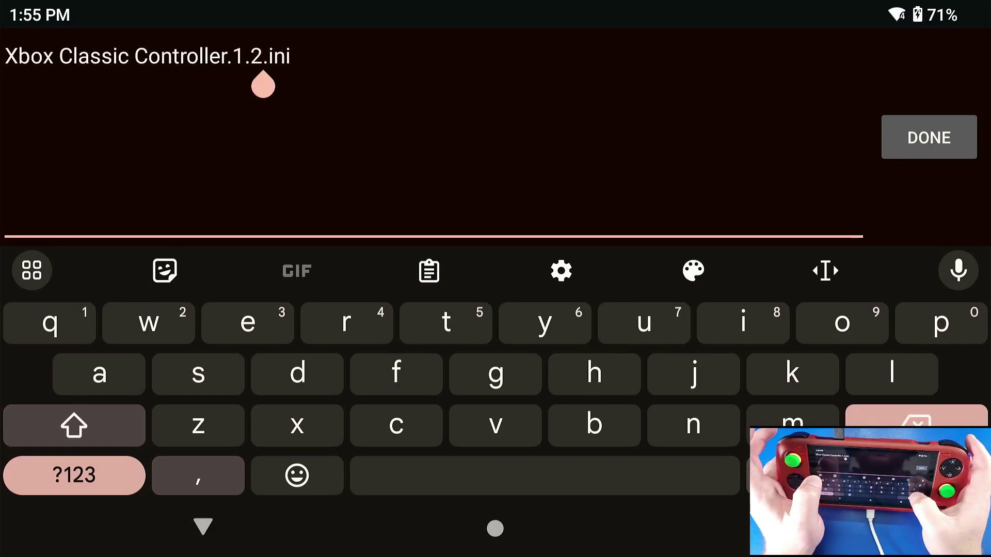
key(BackSpace)
key(BackSpace)
key(BackSpace)
key(BackSpace)
key(Return)
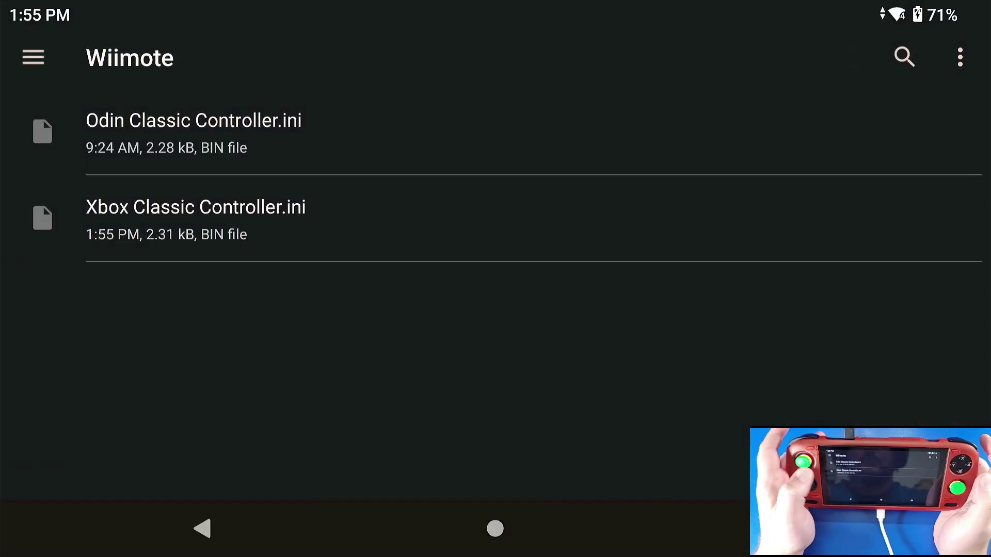
Leave the file manager for the home screen and switch to Dolphin Emulator.
click(202, 528)
click(495, 528)
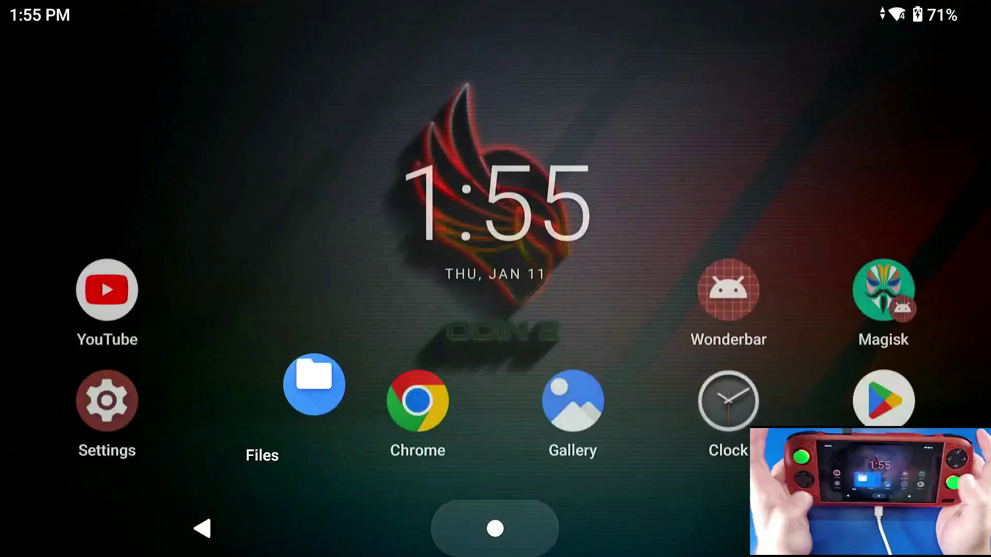
drag(645, 279, 299, 278)
drag(568, 310, 207, 309)
click(884, 77)
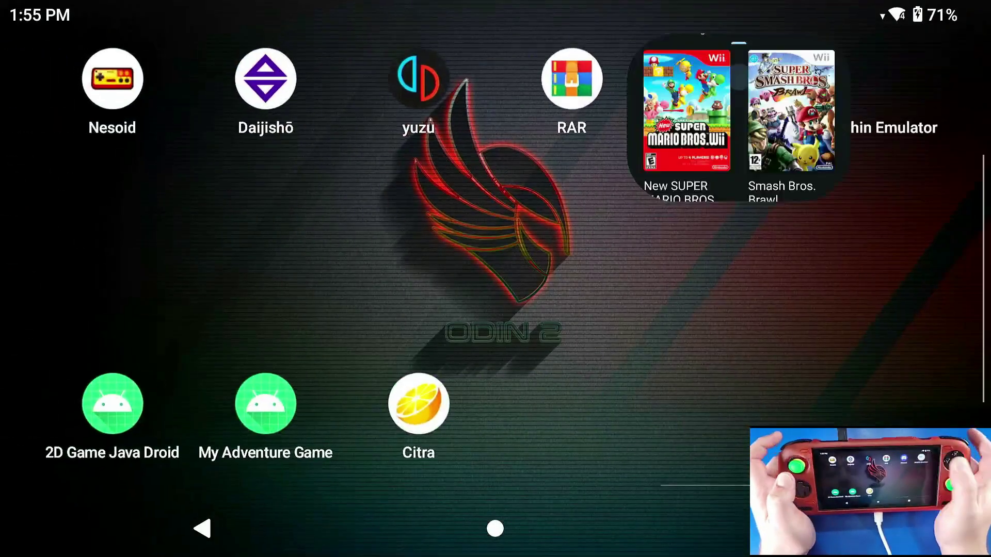
Open the game-specific settings of Super Mario Galaxy and go to the Wii Remote 1 profile under Wii Input.
click(909, 279)
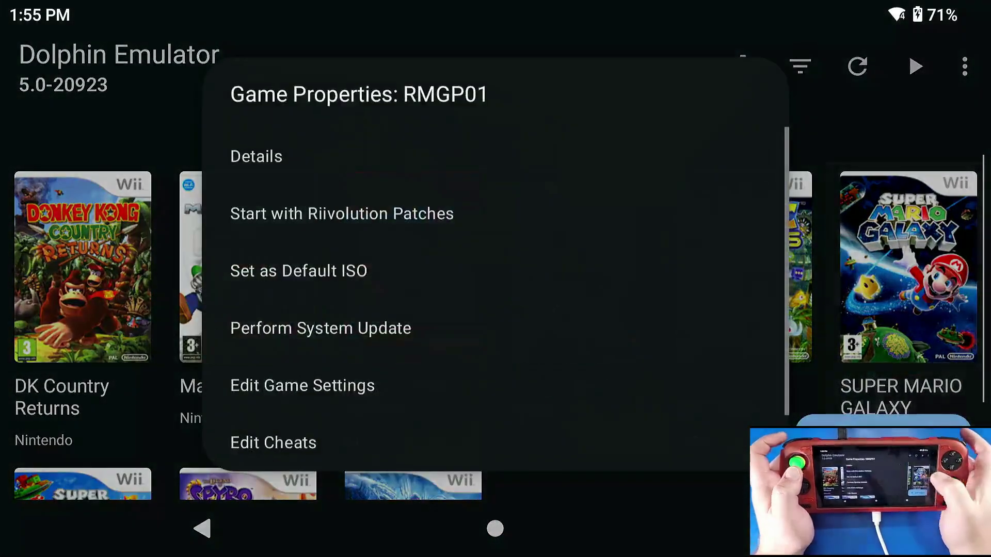
click(302, 385)
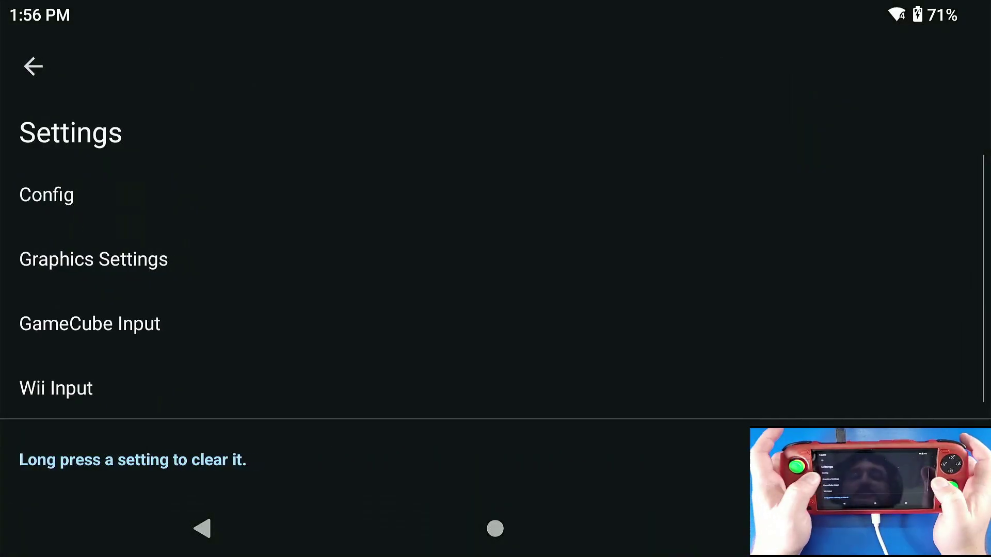
click(55, 388)
click(78, 206)
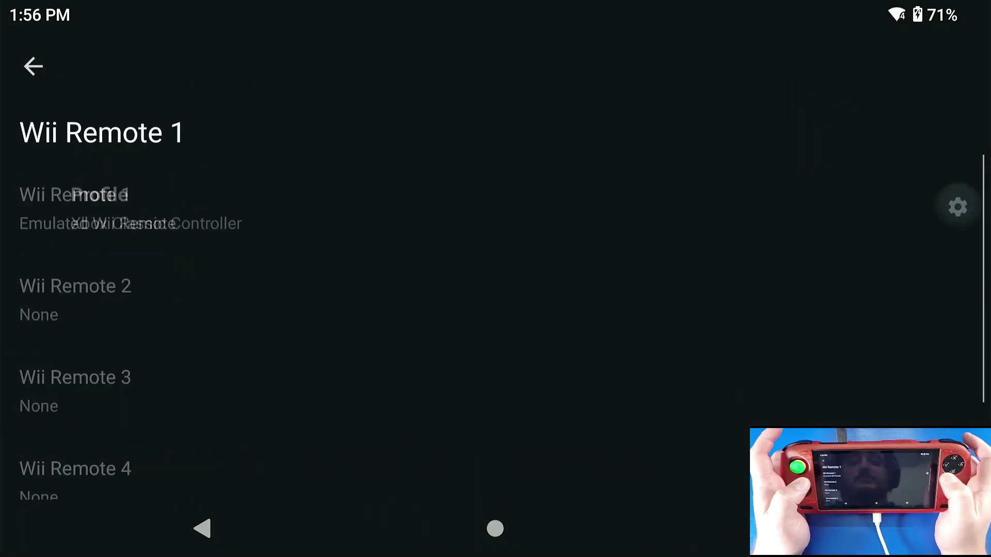
Try the Odin Classic Controller profile for Wii Remote 1, and set it back to Xbox Classic Controller.
click(163, 206)
click(394, 270)
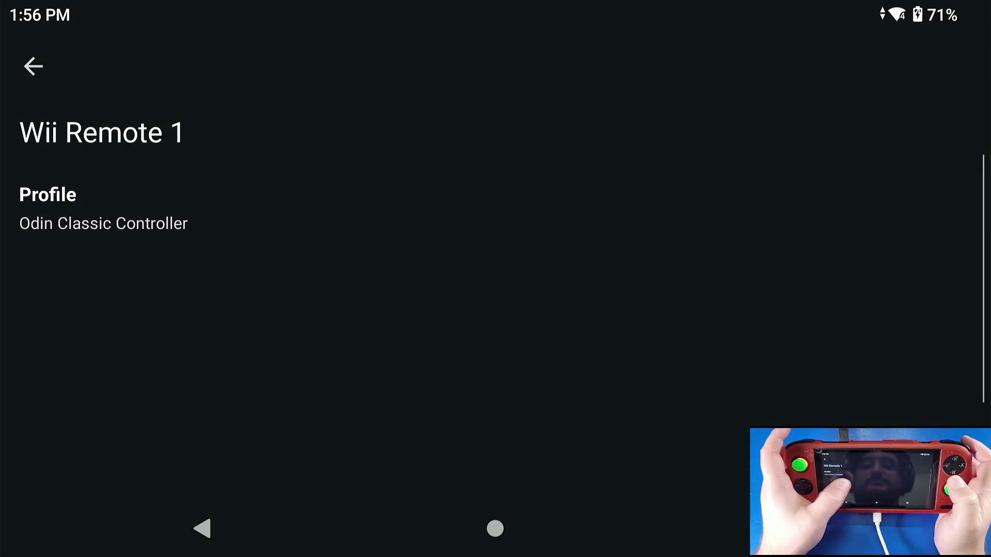
click(124, 206)
click(396, 324)
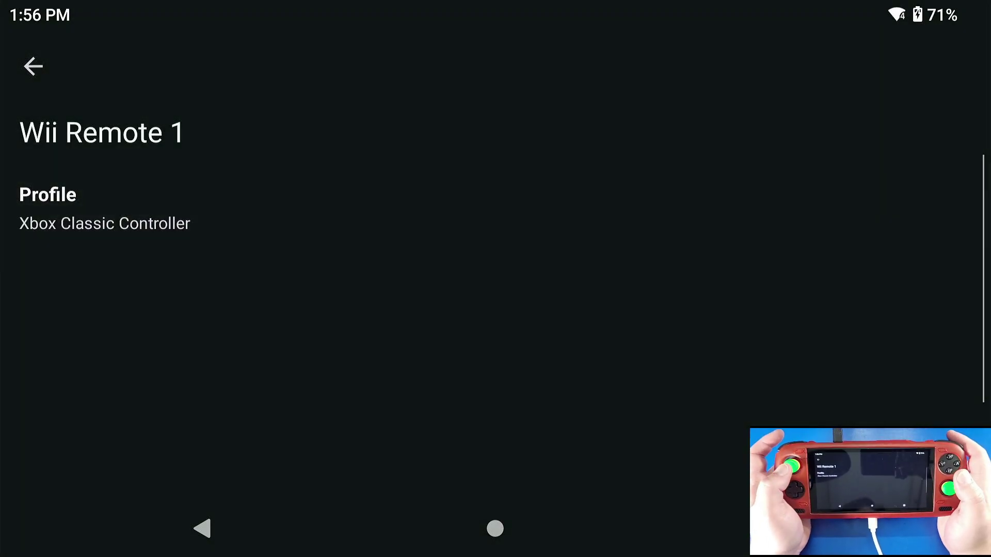
Open the handheld's Odin settings and view the Controller style options to check which style is selected.
drag(928, 7, 929, 309)
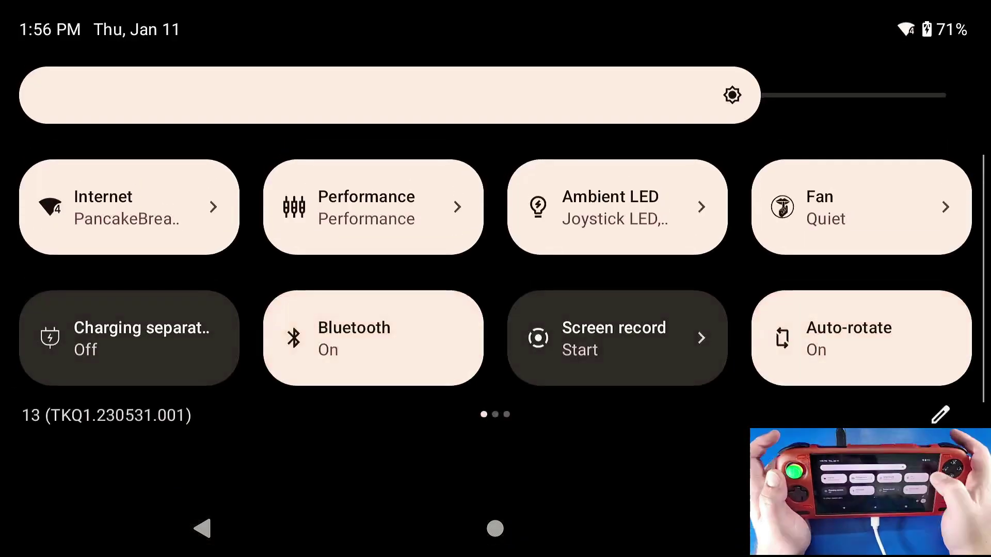
click(890, 470)
scroll(496, 310, down, 15)
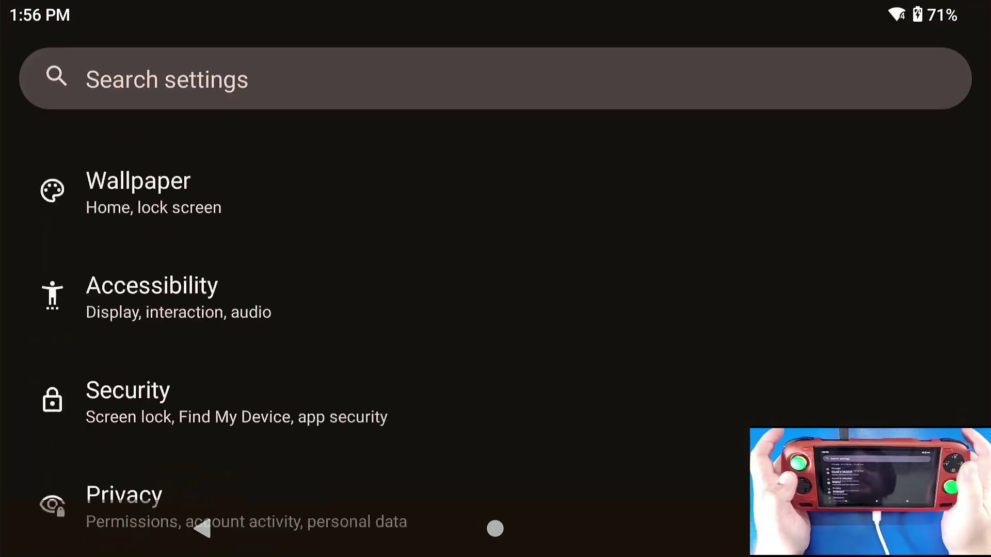
click(190, 239)
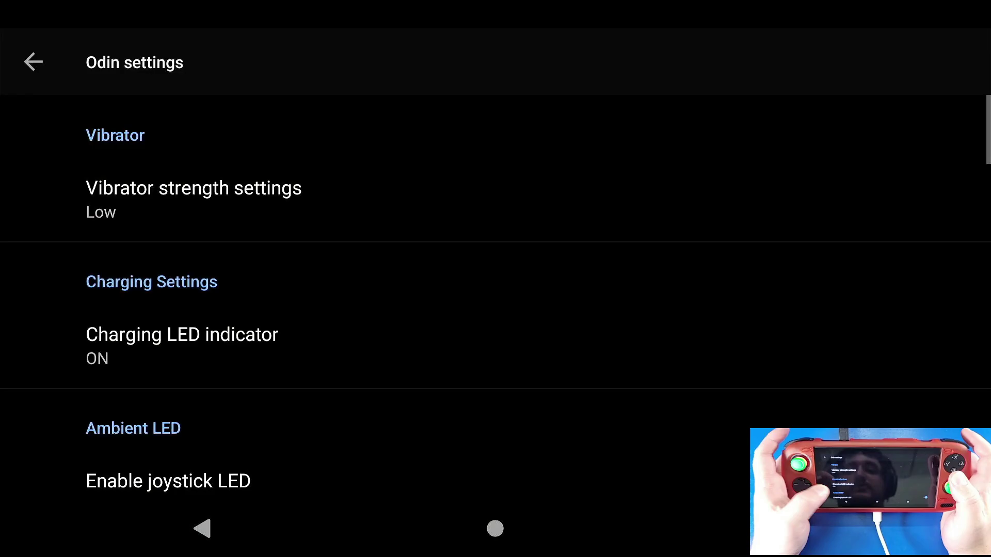
scroll(496, 299, down, 15)
scroll(495, 299, up, 1)
scroll(496, 309, up, 4)
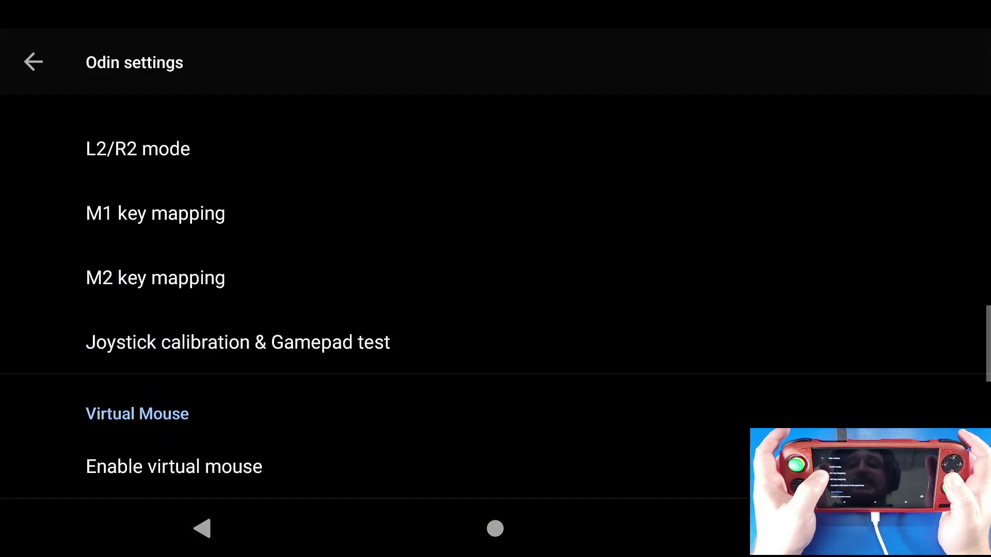
click(139, 206)
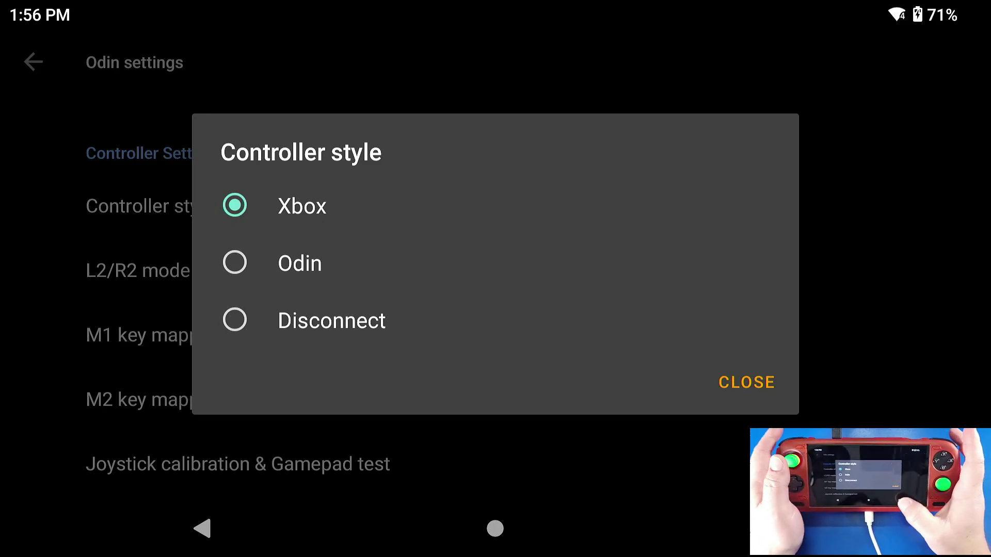
Close the Android settings from the recent apps and switch to Daijishō's application list.
click(788, 528)
drag(619, 269, 619, 62)
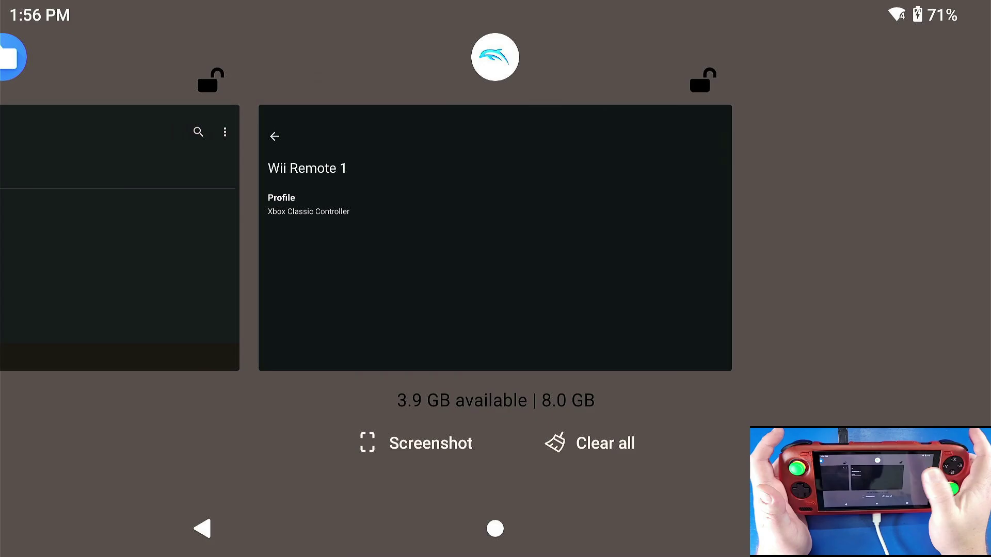
key(Left)
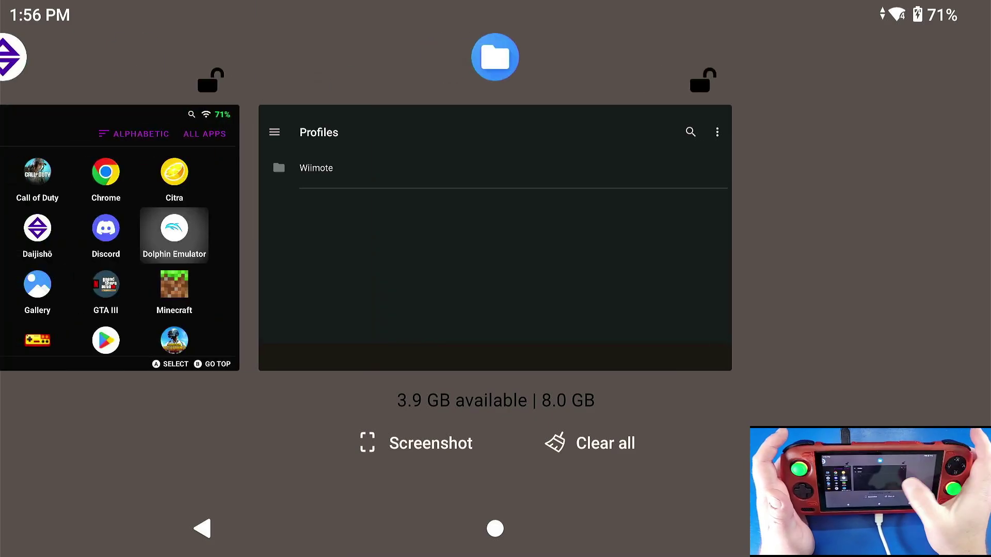
key(Left)
key(Return)
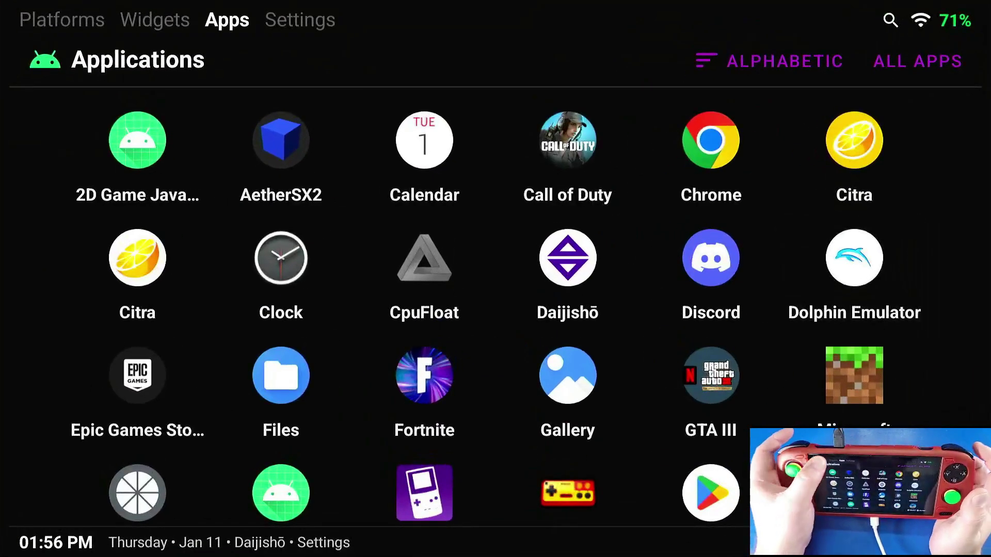
Open the Nintendo Wii platform's synchronization paths and remove the existing Wii/Games path along with its associated items.
click(62, 20)
key(Return)
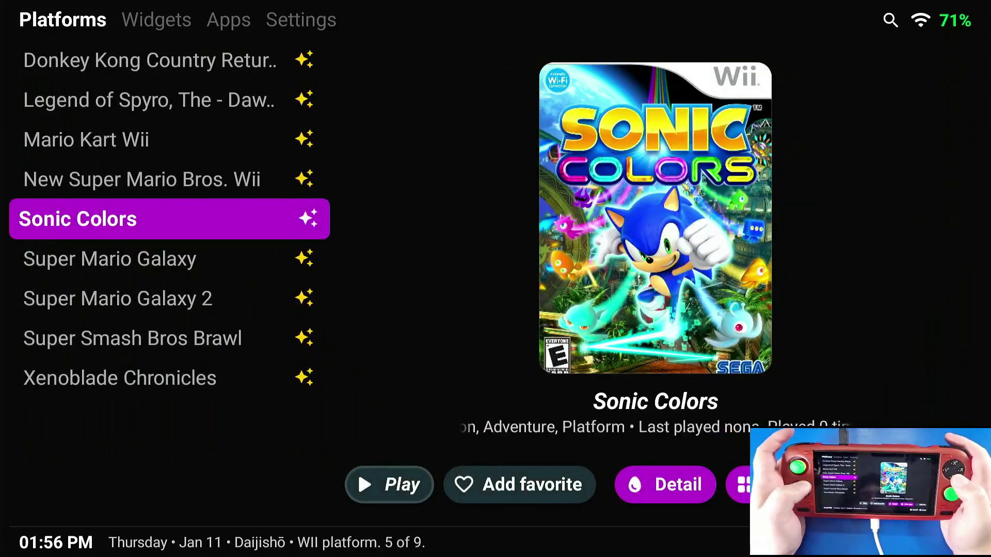
key(Escape)
click(336, 460)
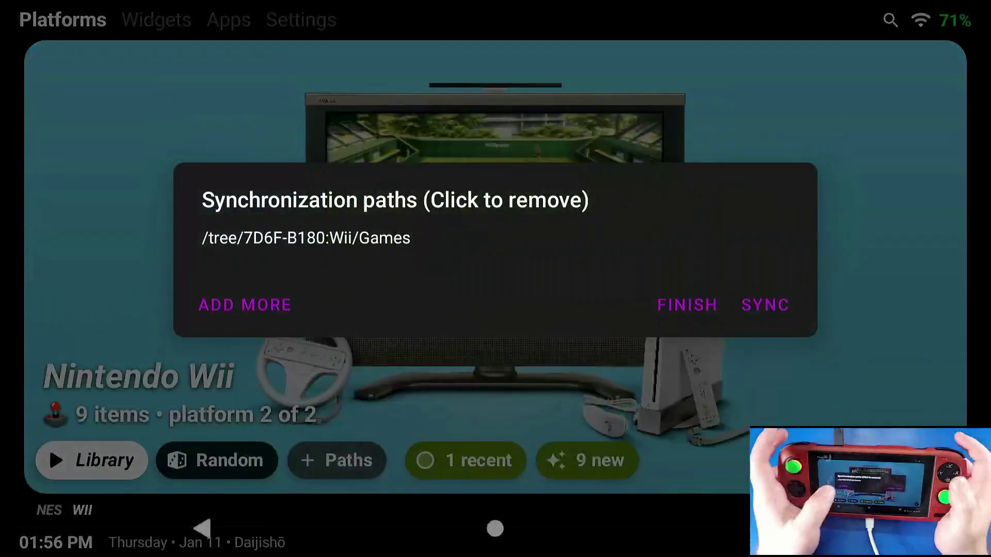
click(298, 237)
click(605, 310)
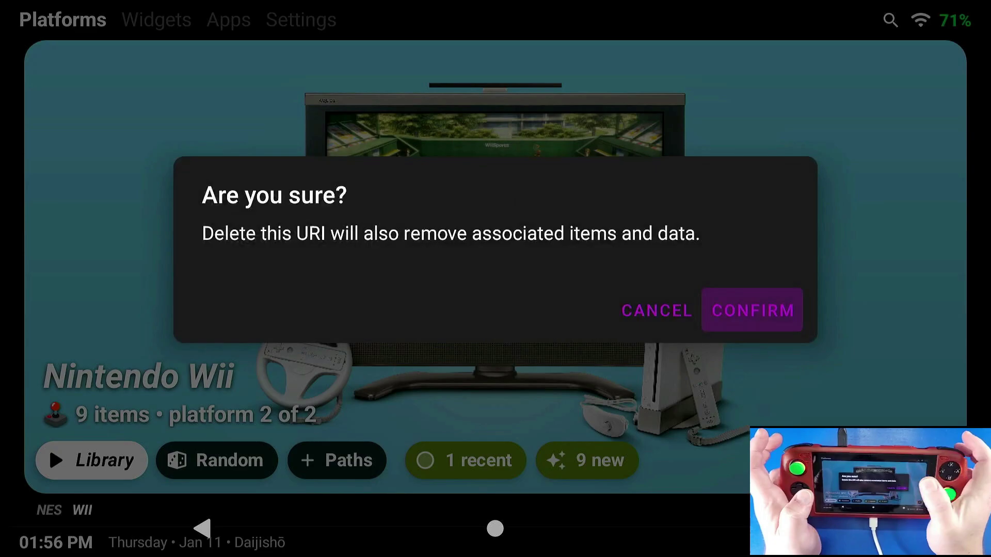
click(752, 310)
Add the Odin2 Wii/Games folder as the Wii synchronization path, allow Daijishō to access it, and sync the platform.
click(243, 302)
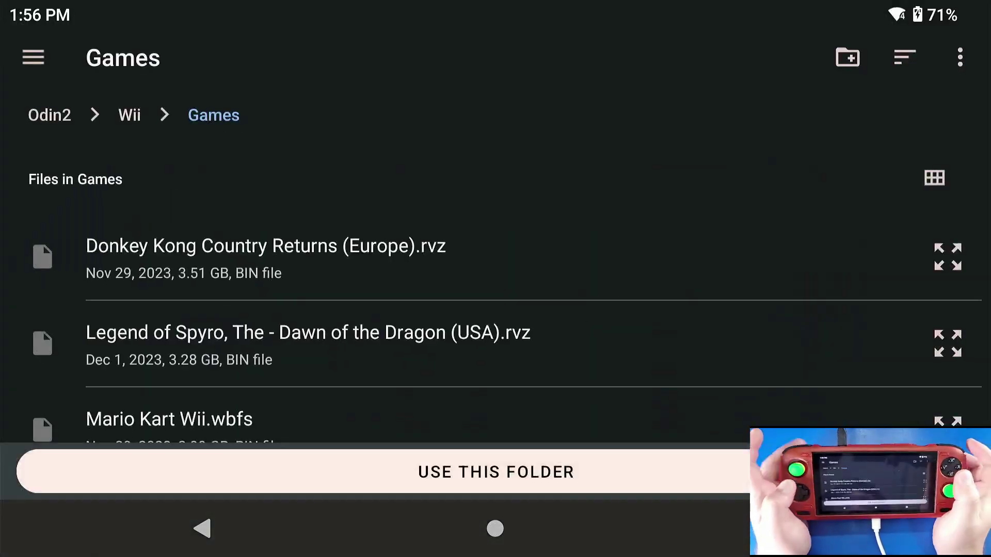
click(496, 472)
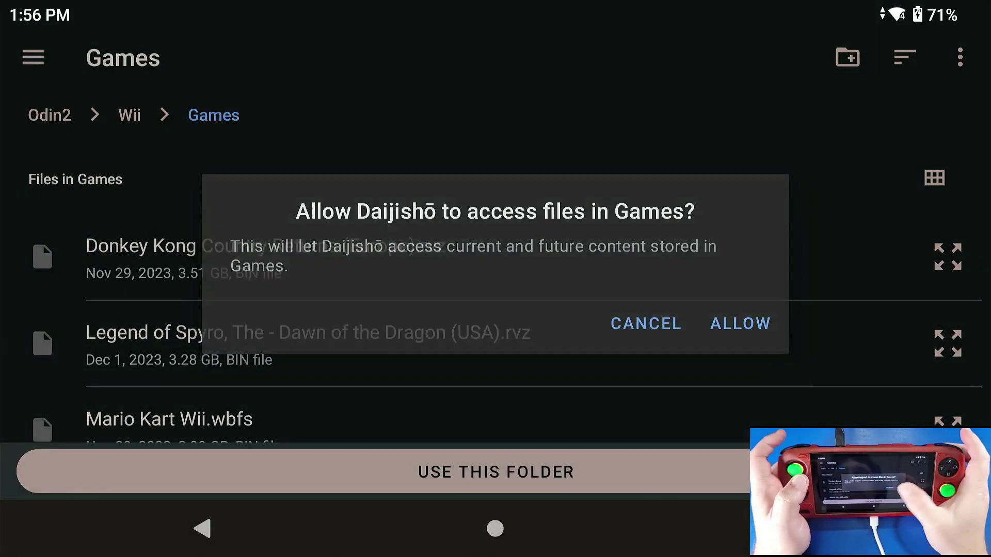
click(739, 323)
click(763, 303)
Launch Super Mario Galaxy Patched from the Wii library and choose save file 1.
key(Return)
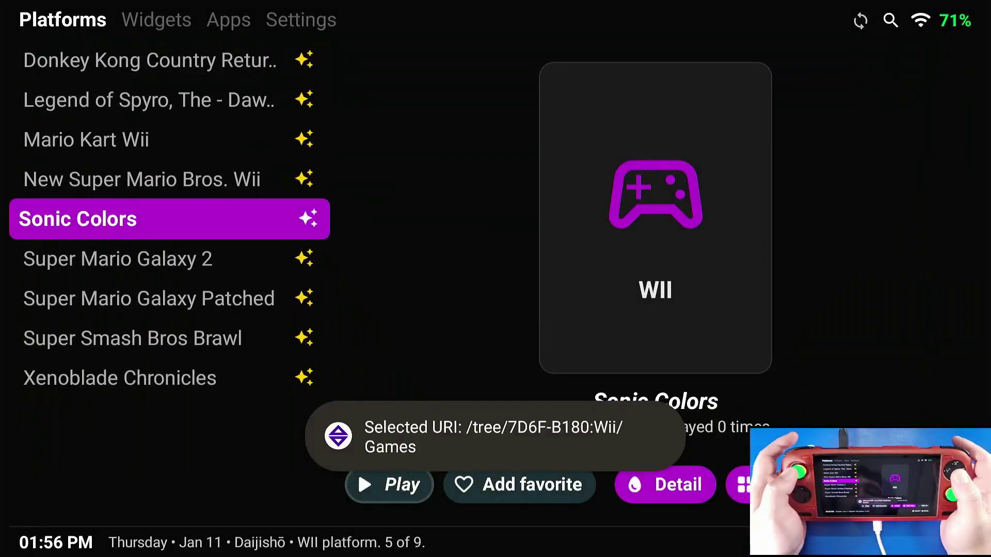
key(Down)
key(Down)
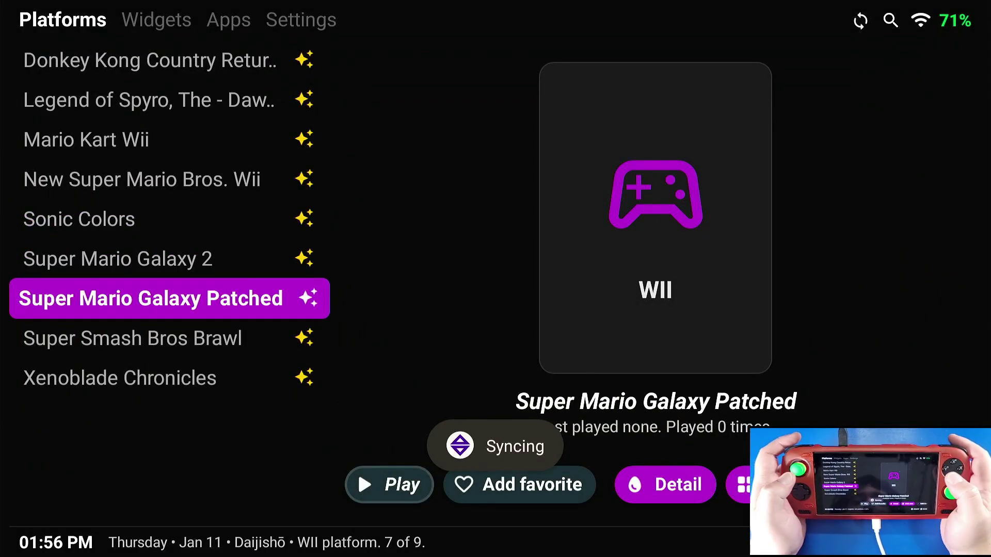
key(Return)
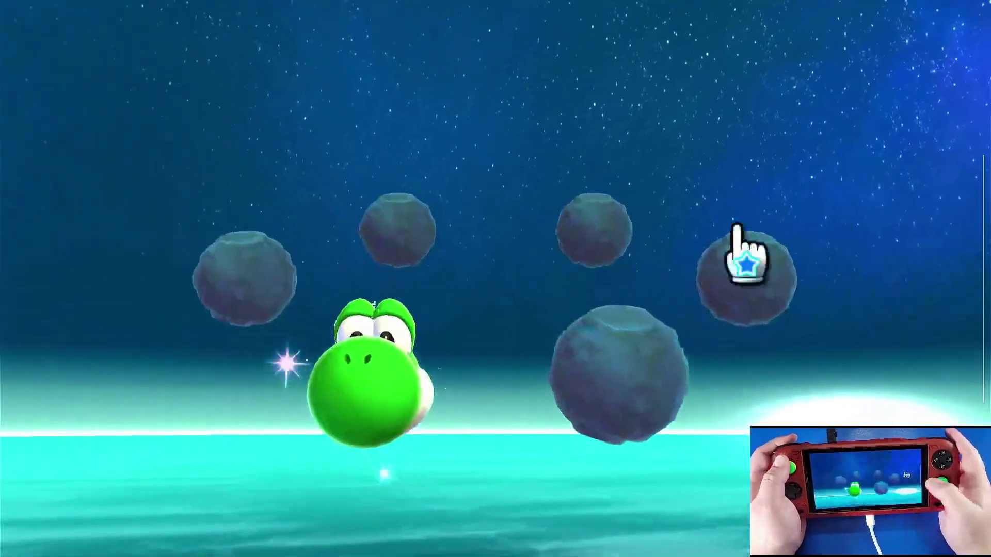
mouse_move(354, 336)
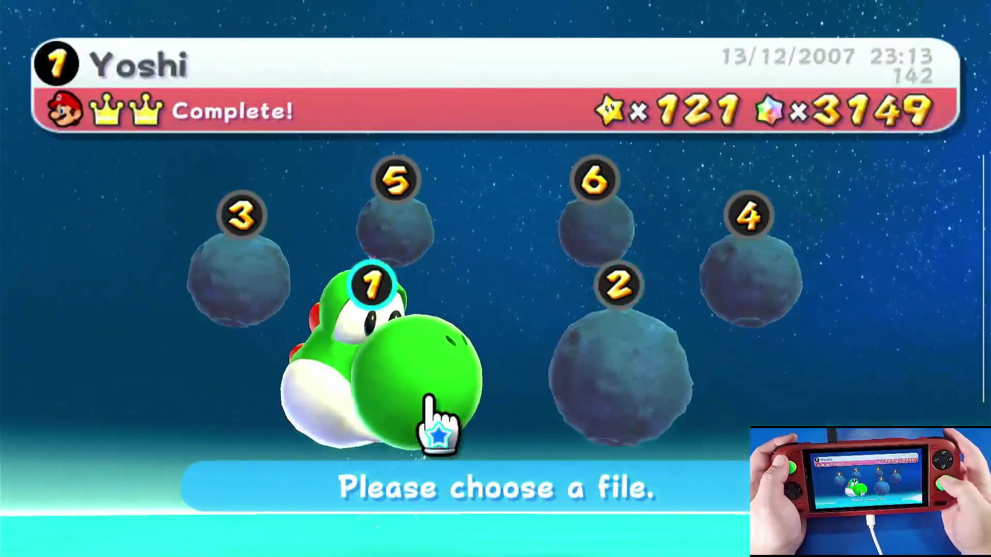
click(431, 400)
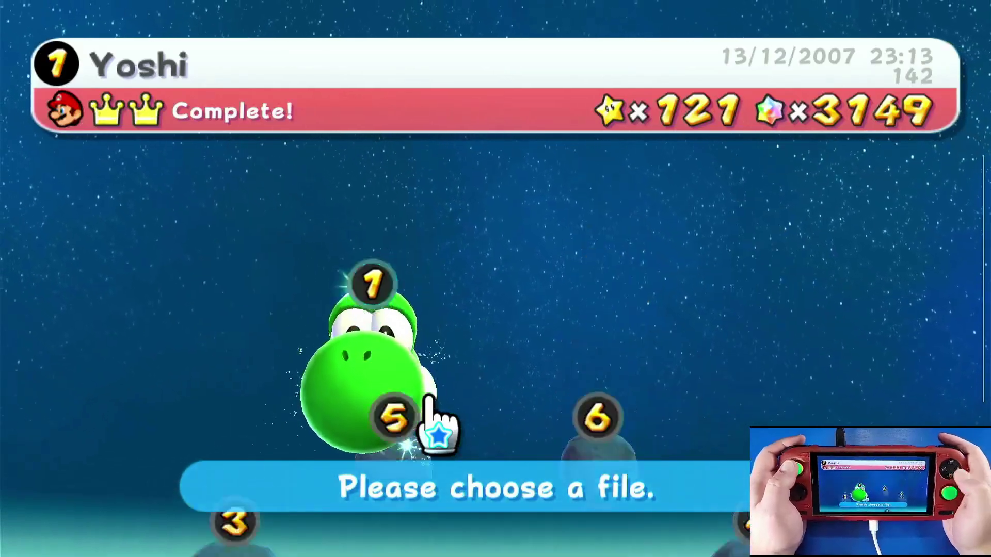